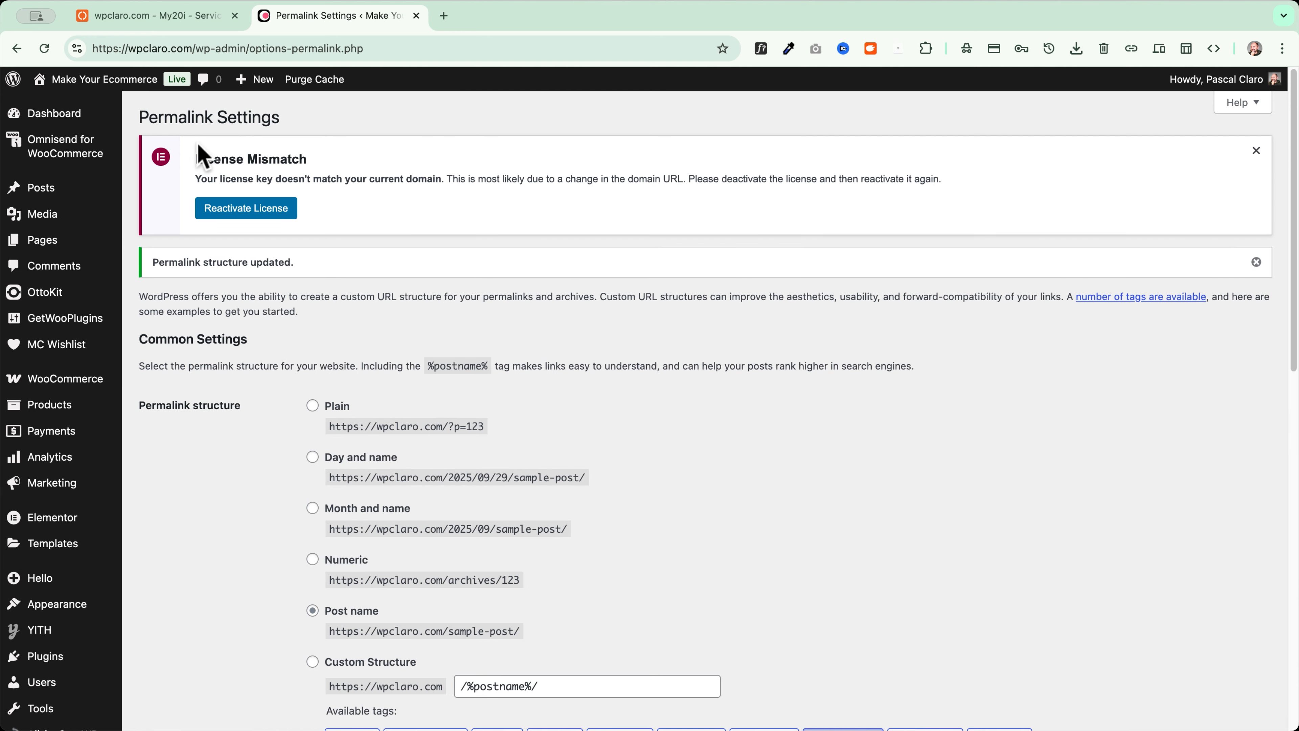
- Open the live Make Your Ecommerce site in a new incognito window and enlarge that window
mouse_move(100, 79)
right_click(92, 105)
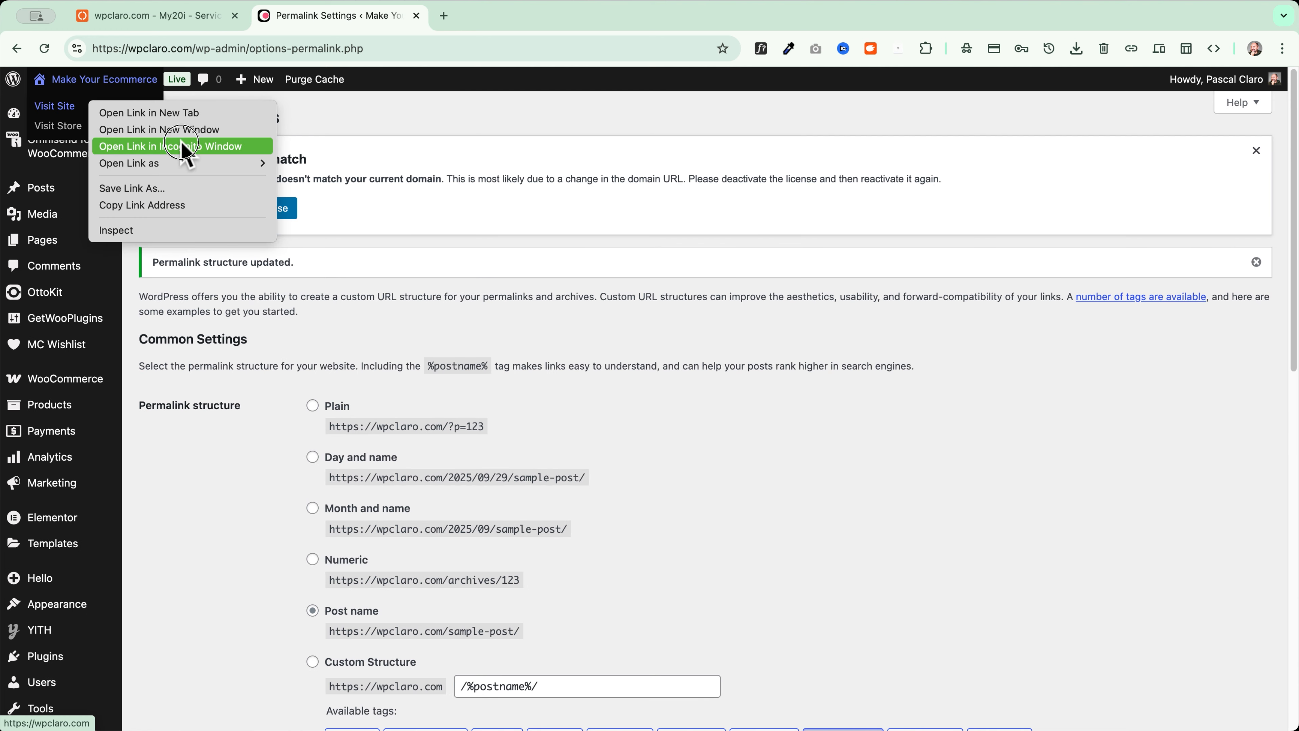
left_click(185, 144)
double_click(333, 14)
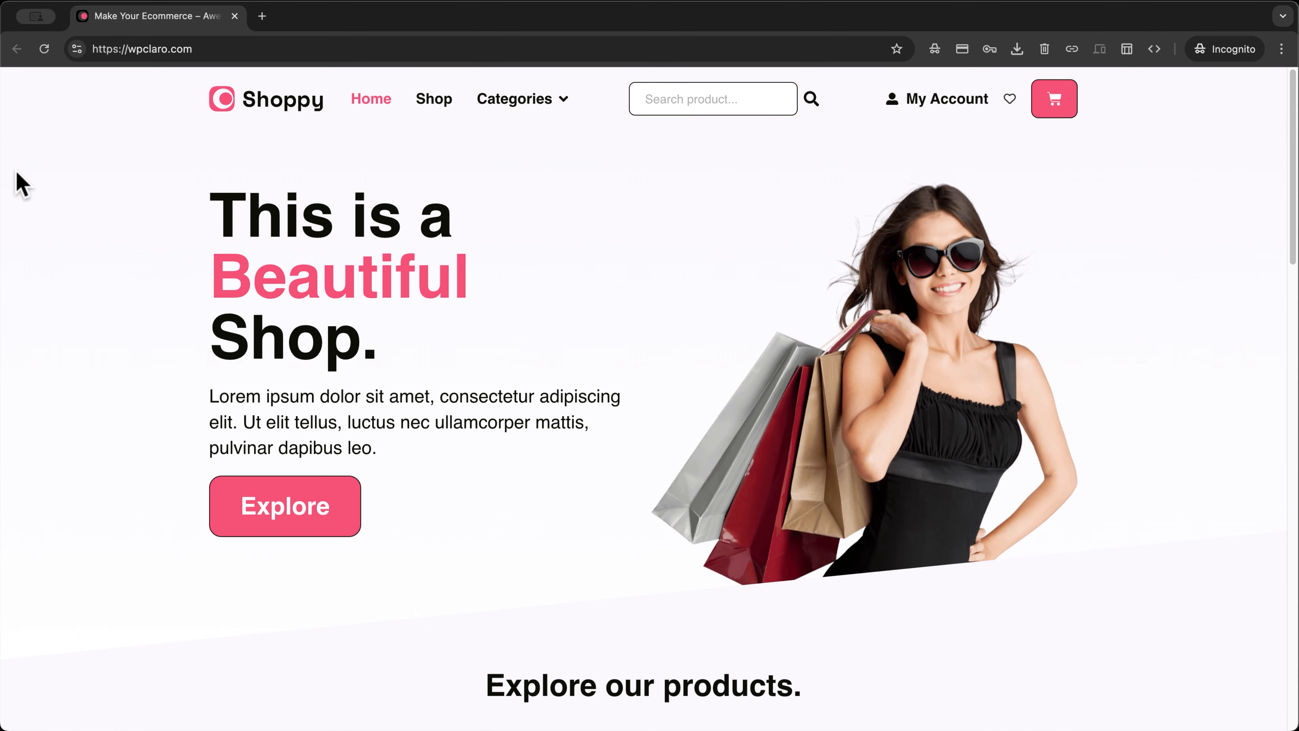
- Examine the homepage sections and follow the Latest Arrivals card to check which address it links to
scroll(103, 201, "down", 15)
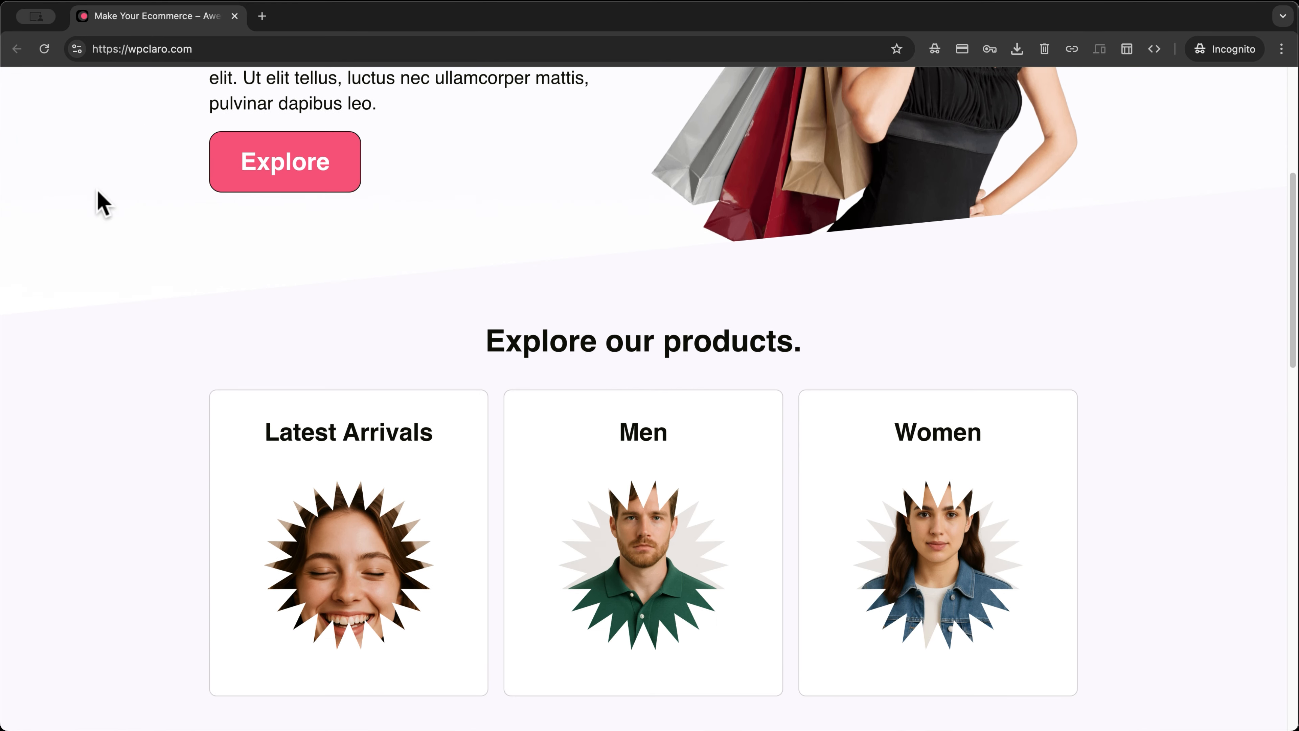
scroll(100, 203, "down", 7)
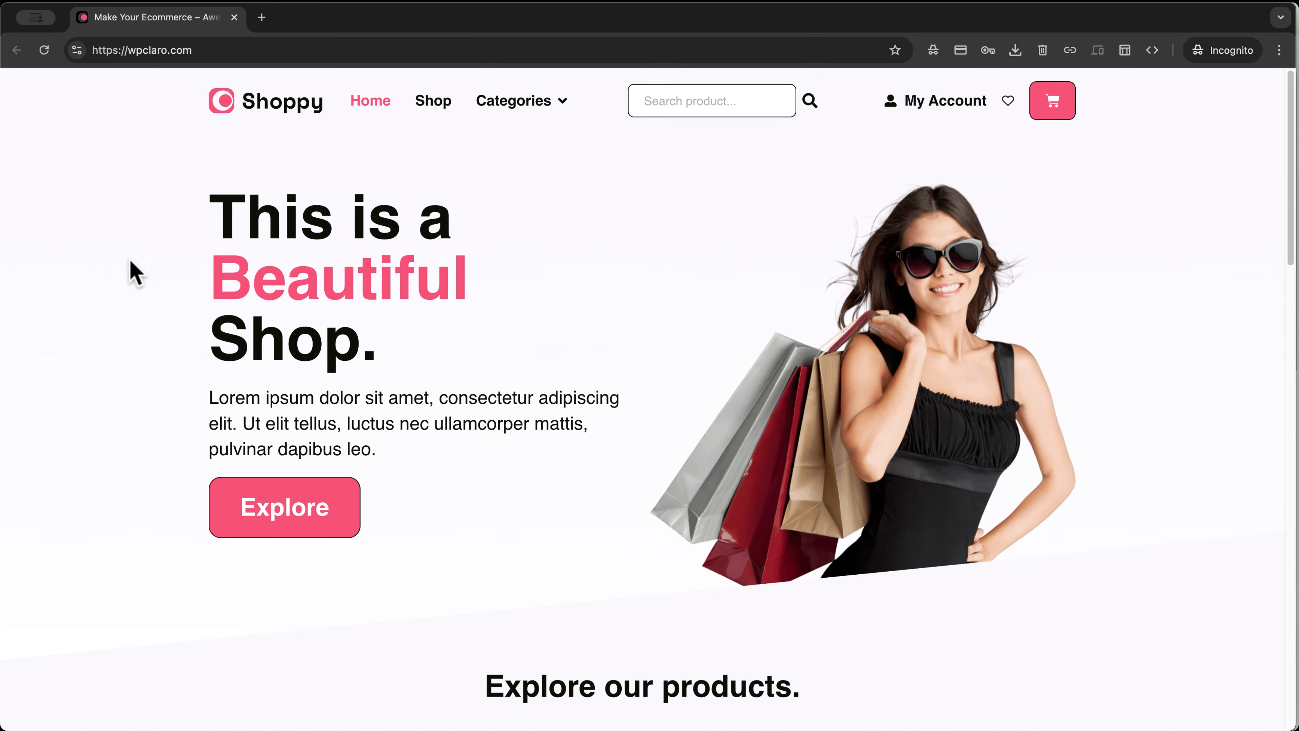
scroll(137, 271, "down", 1)
scroll(137, 271, "down", 10)
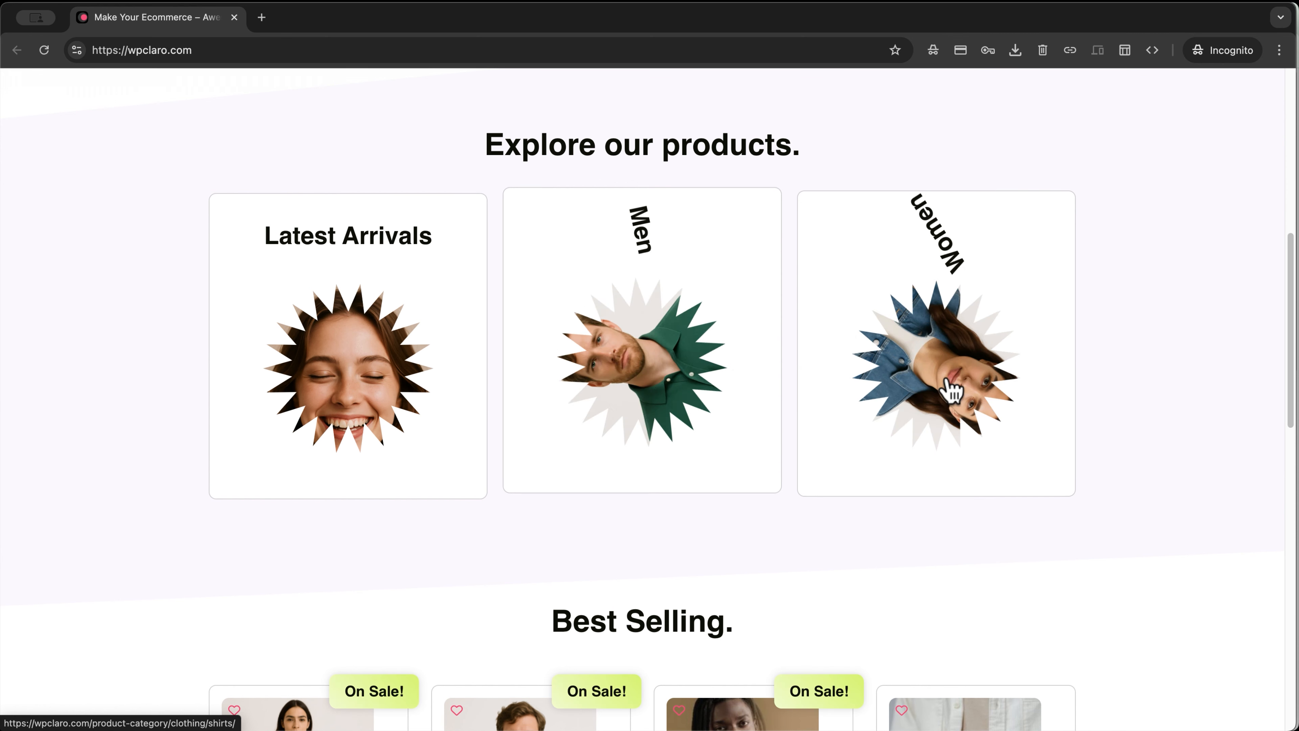
scroll(325, 377, "down", 6)
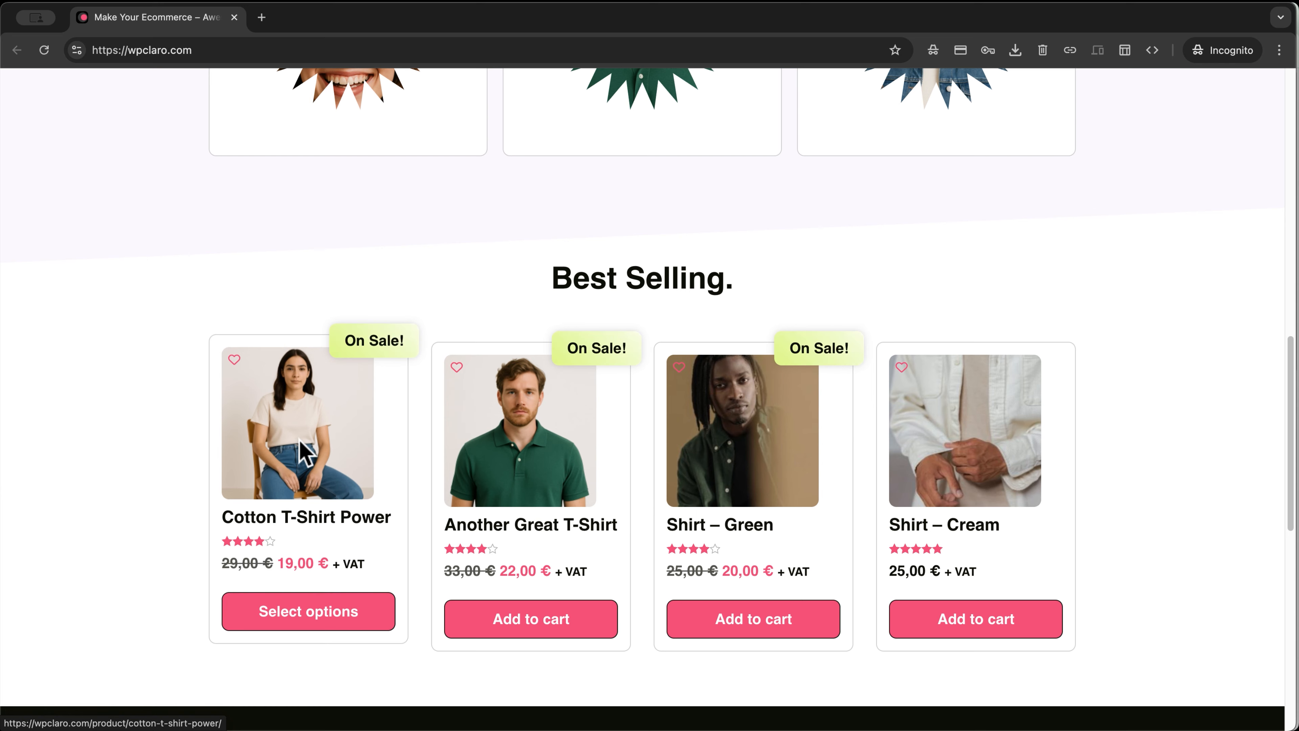
scroll(304, 450, "up", 4)
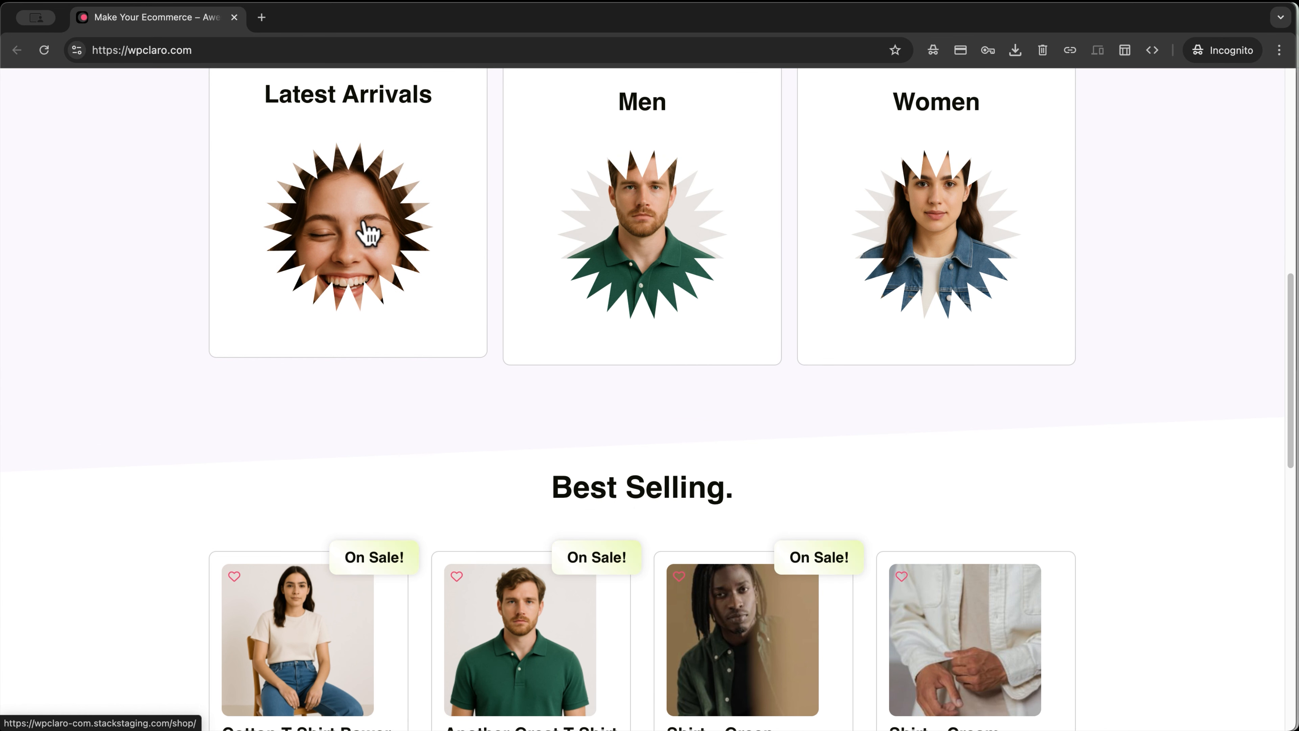
left_click(362, 225)
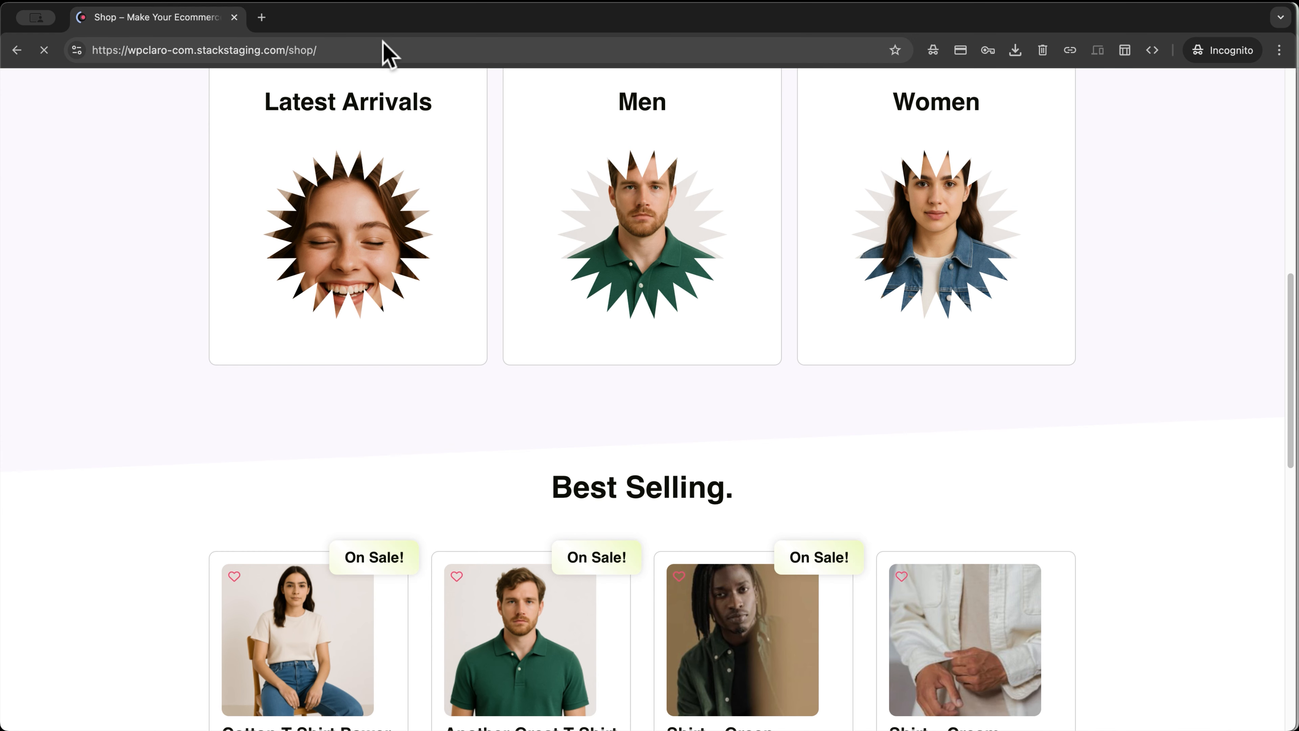
left_click(377, 50)
key("Escape")
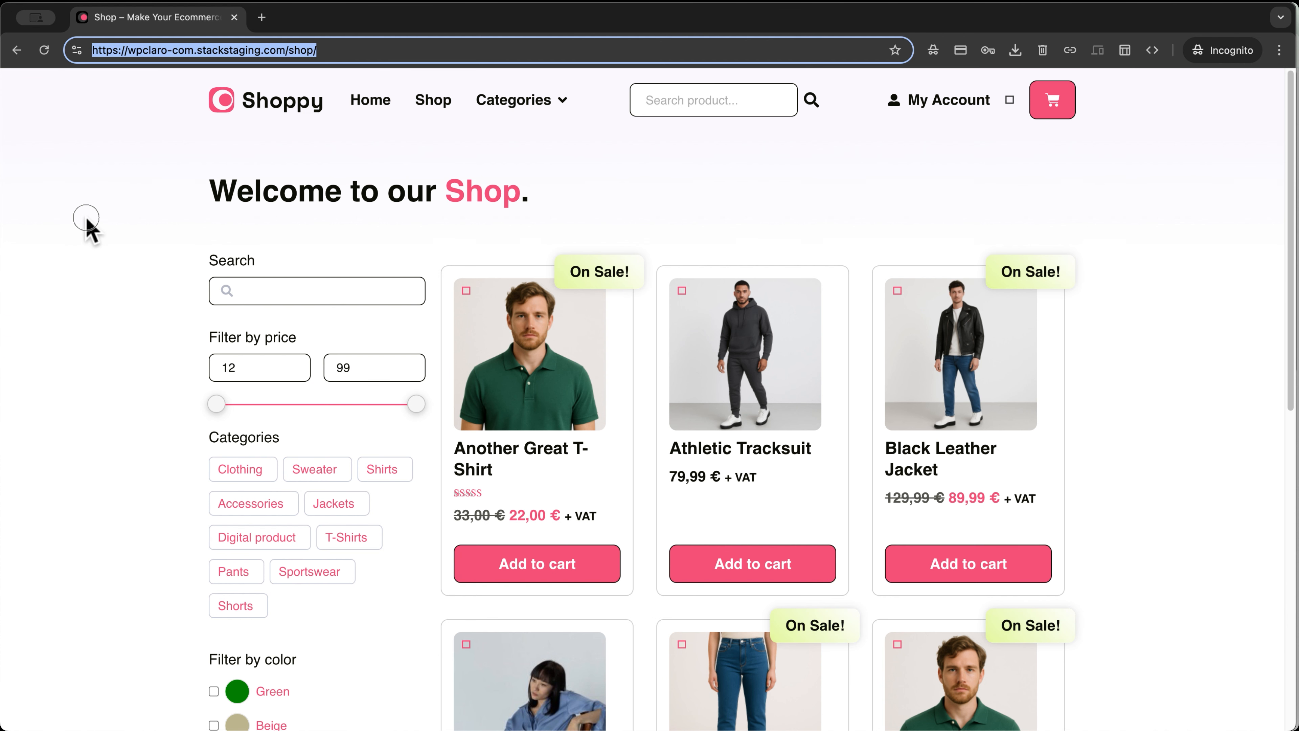
left_click(288, 50)
left_click_drag(277, 50, 85, 50)
key("super+c")
key("super+grave")
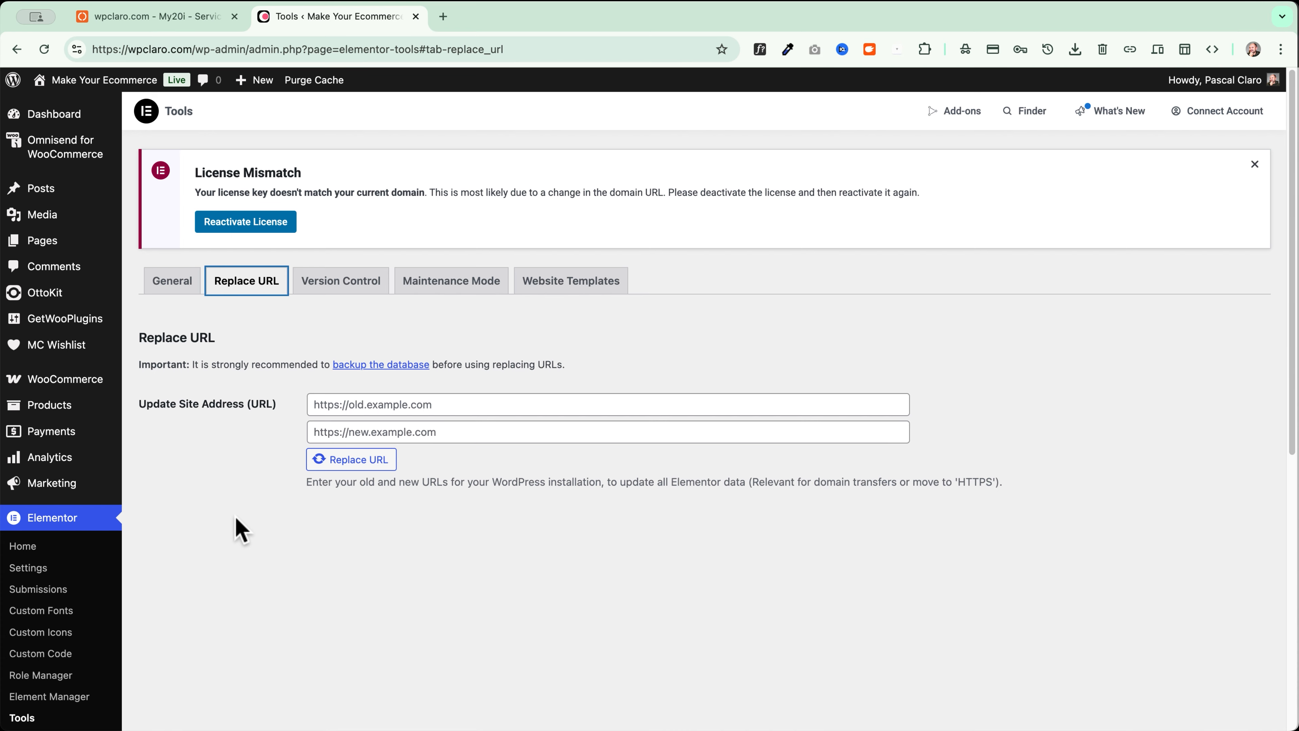
key("super+grave")
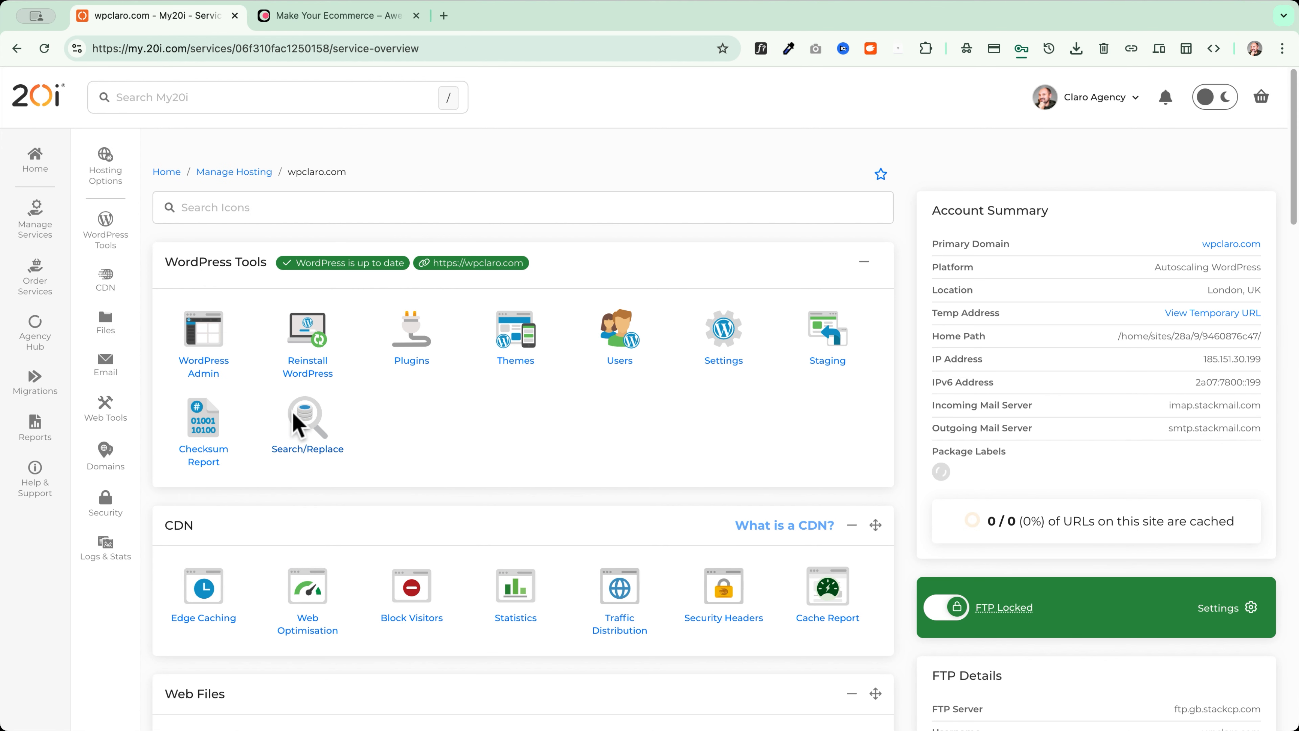
left_click(307, 424)
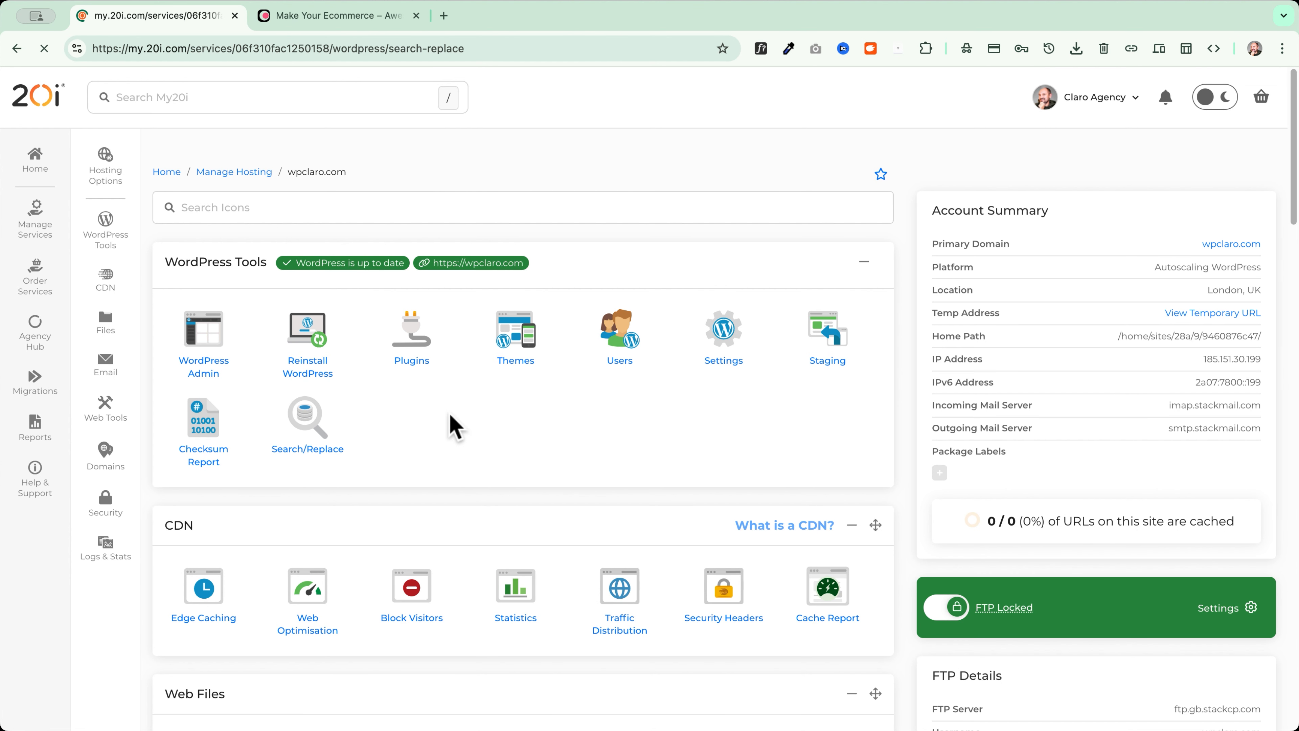
left_click(294, 509)
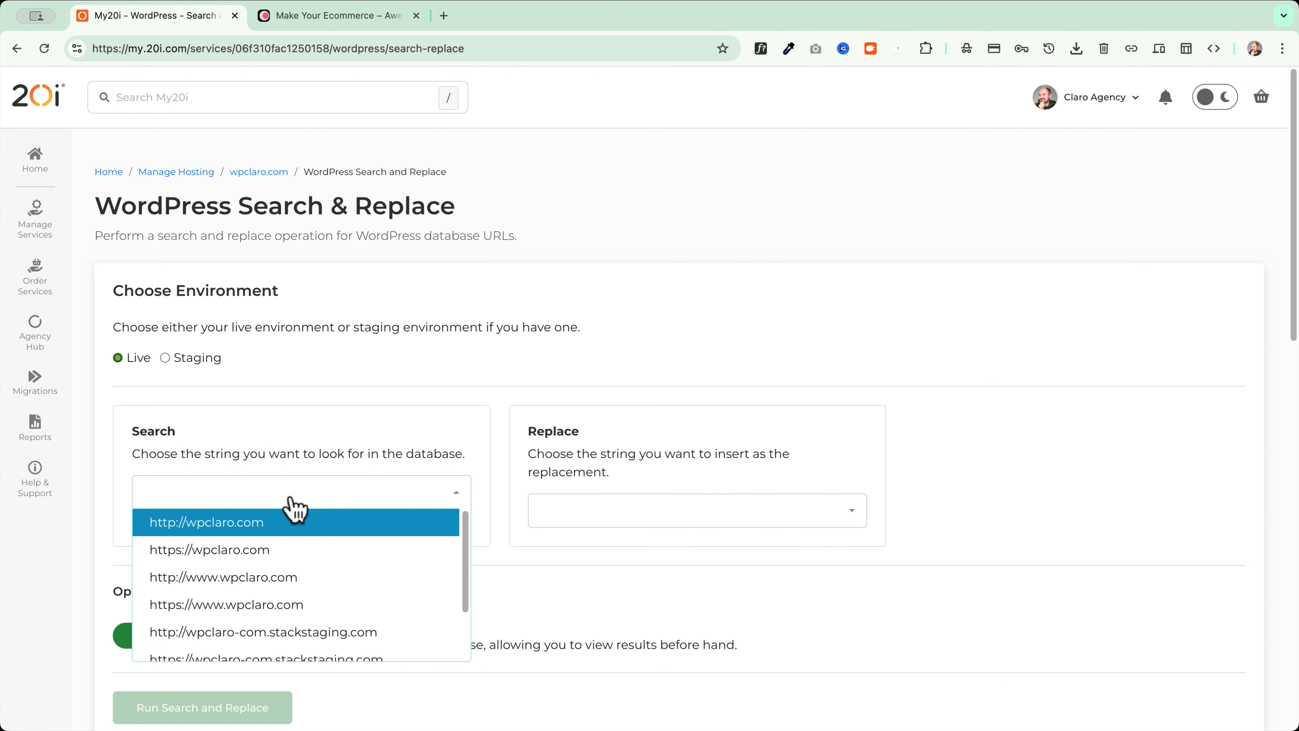
left_click(263, 632)
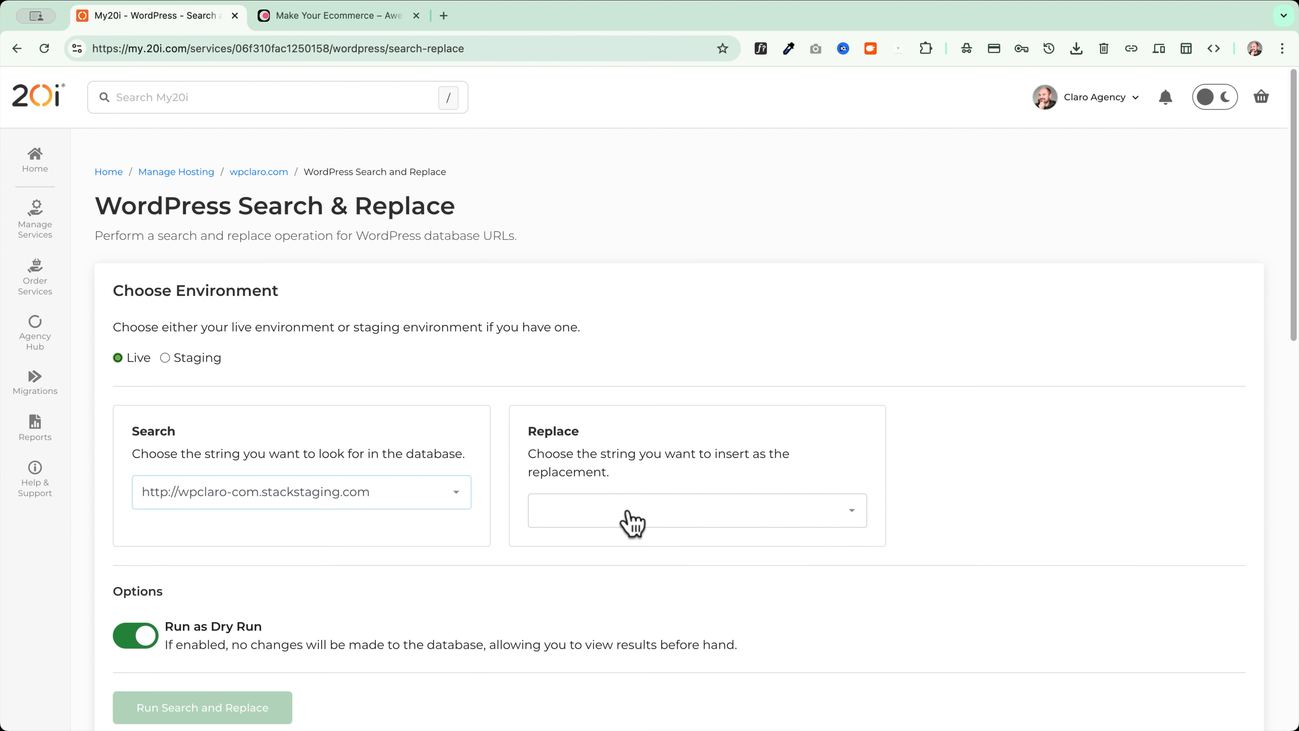
left_click(633, 522)
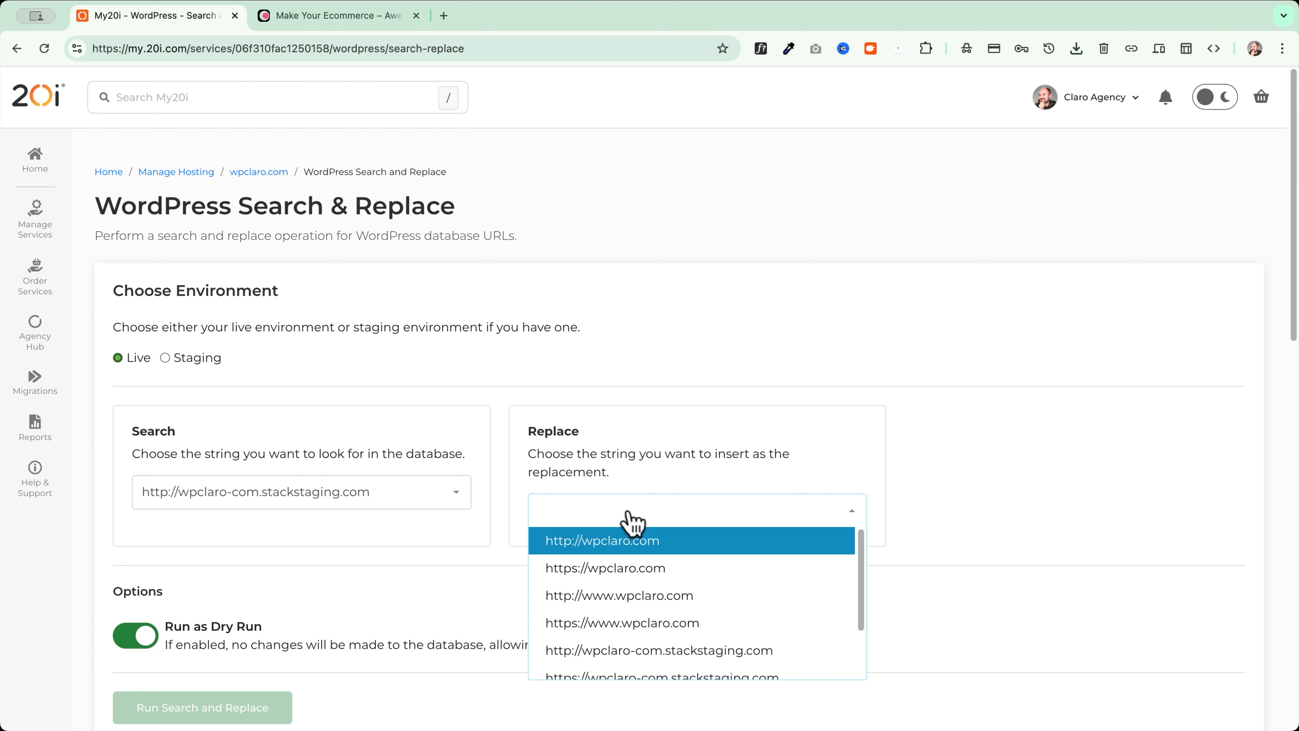
left_click(614, 548)
scroll(289, 543, "down", 5)
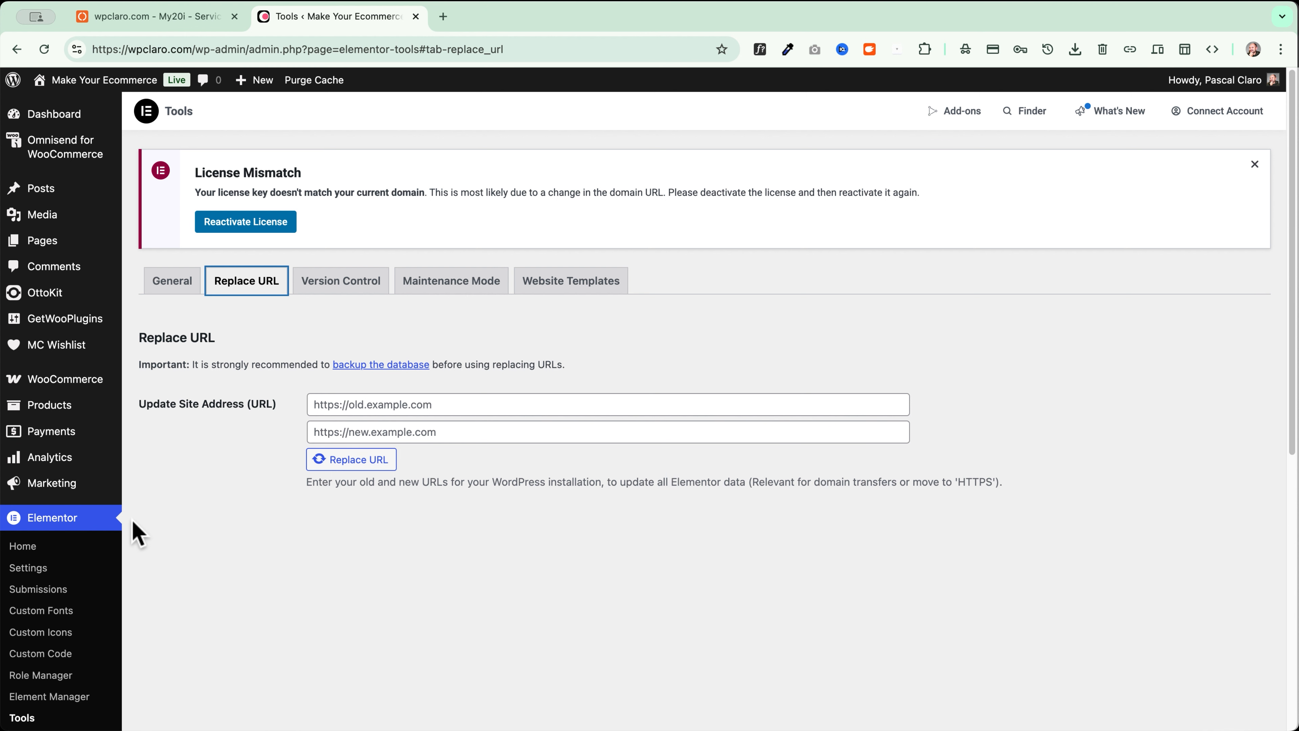
scroll(211, 551, "down", 3)
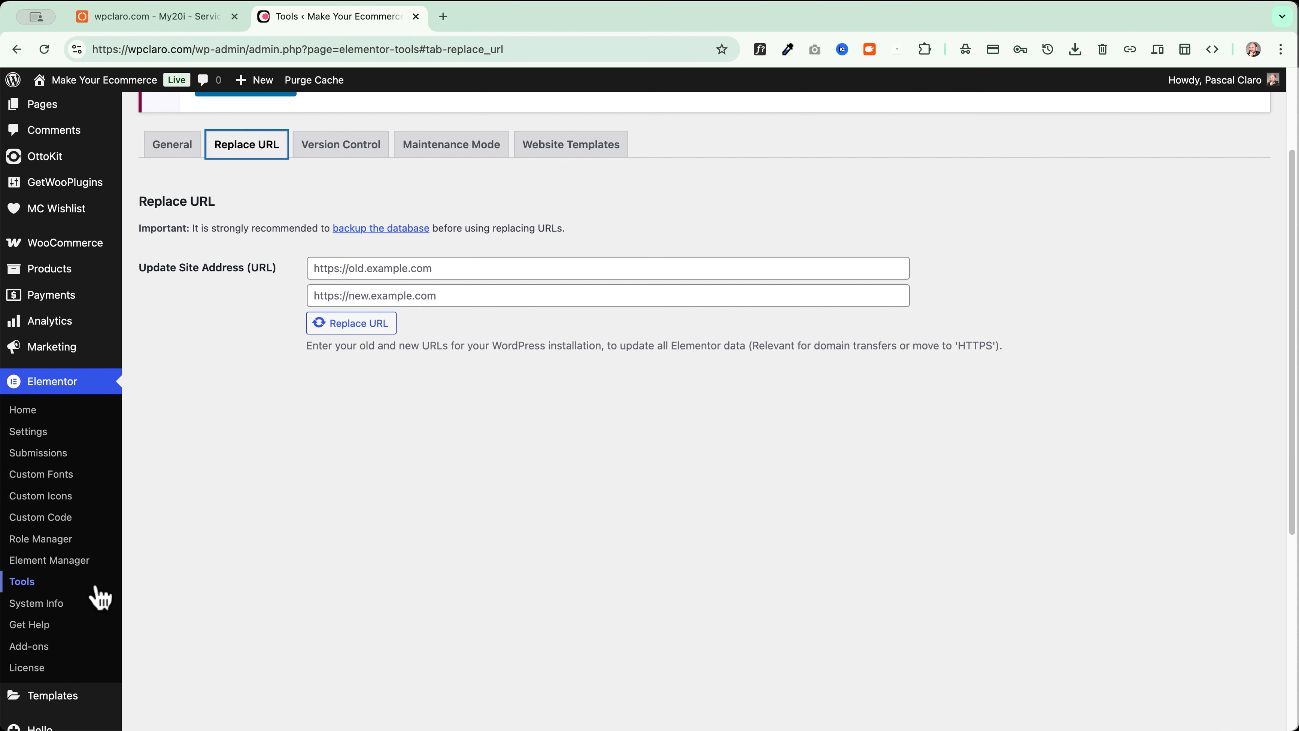
scroll(258, 544, "up", 3)
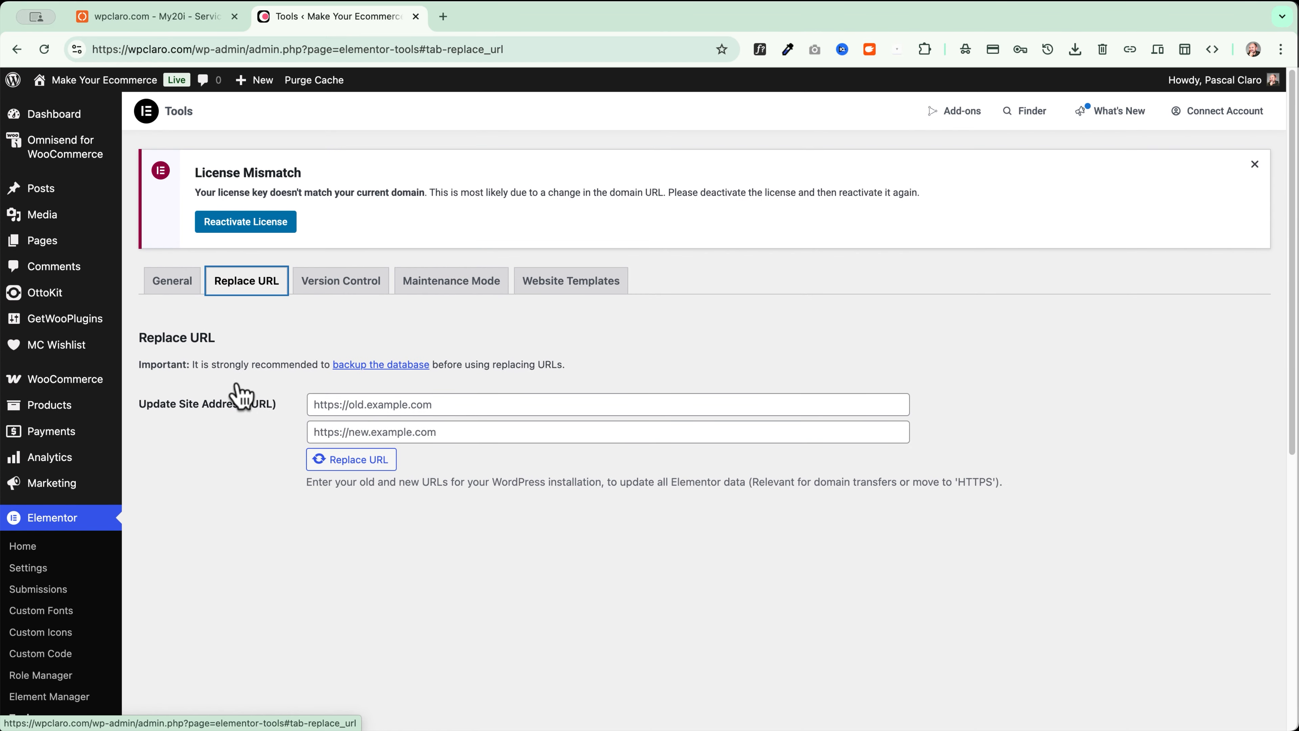
left_click(365, 409)
key("super+v")
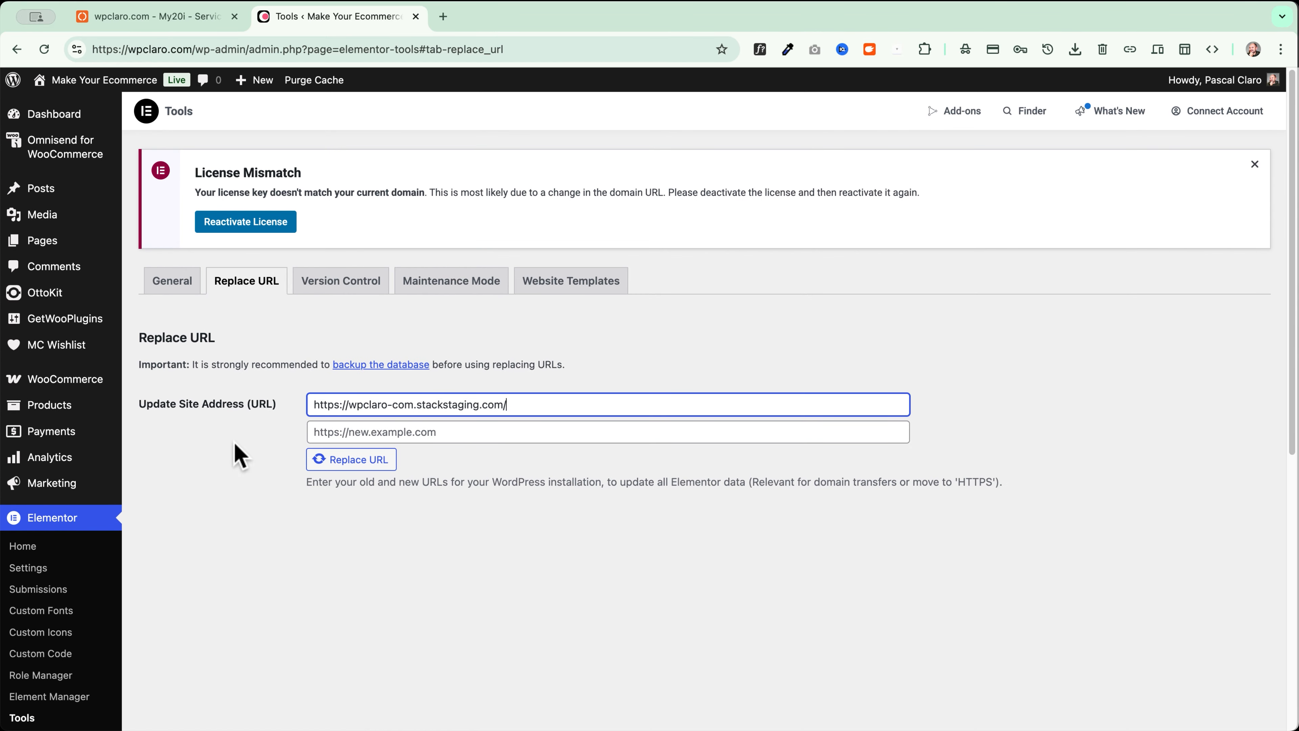
left_click(354, 434)
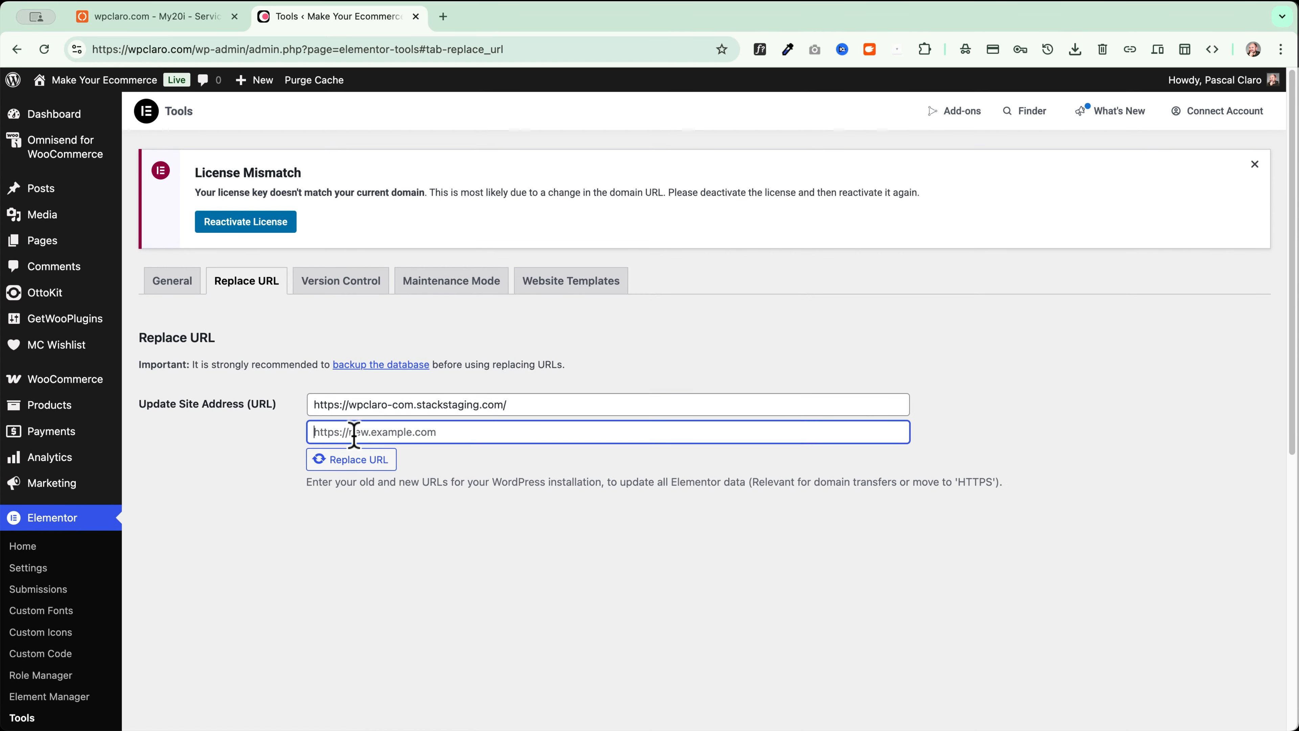
left_click_drag(196, 50, 92, 49)
key("super+c")
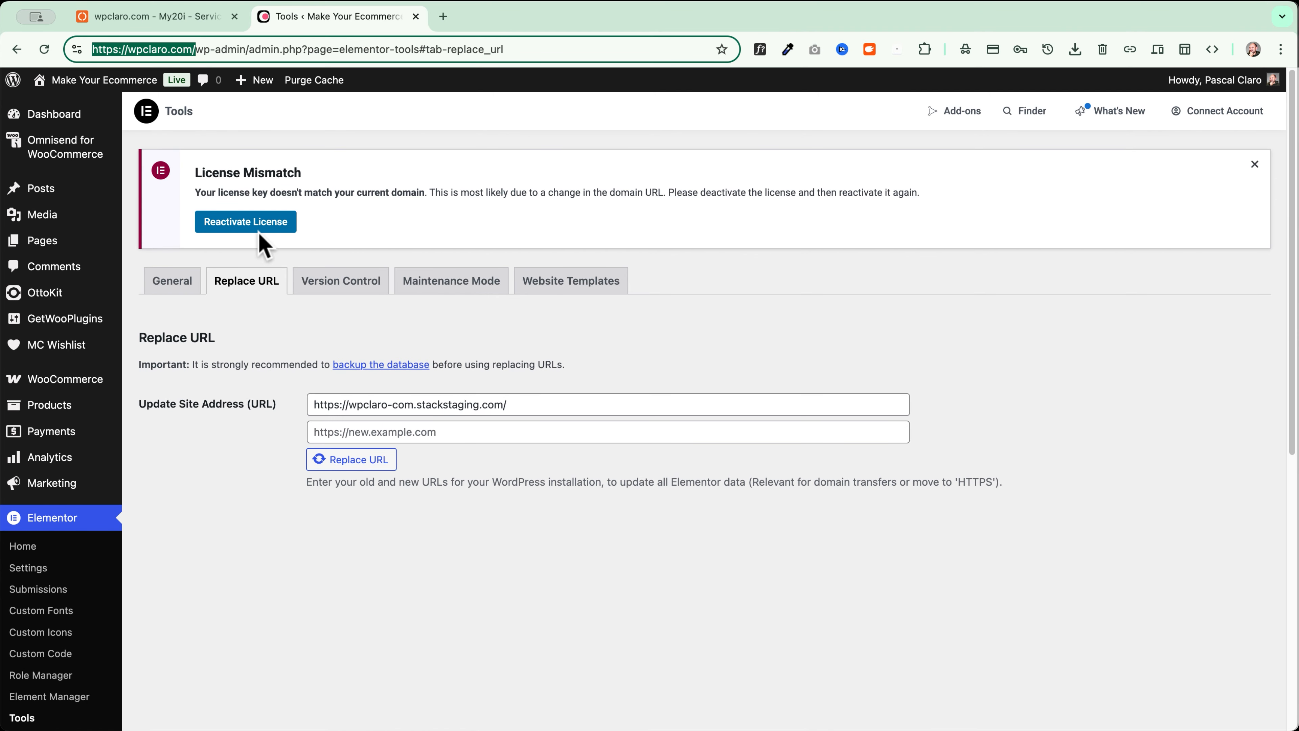
left_click(356, 432)
key("super+v")
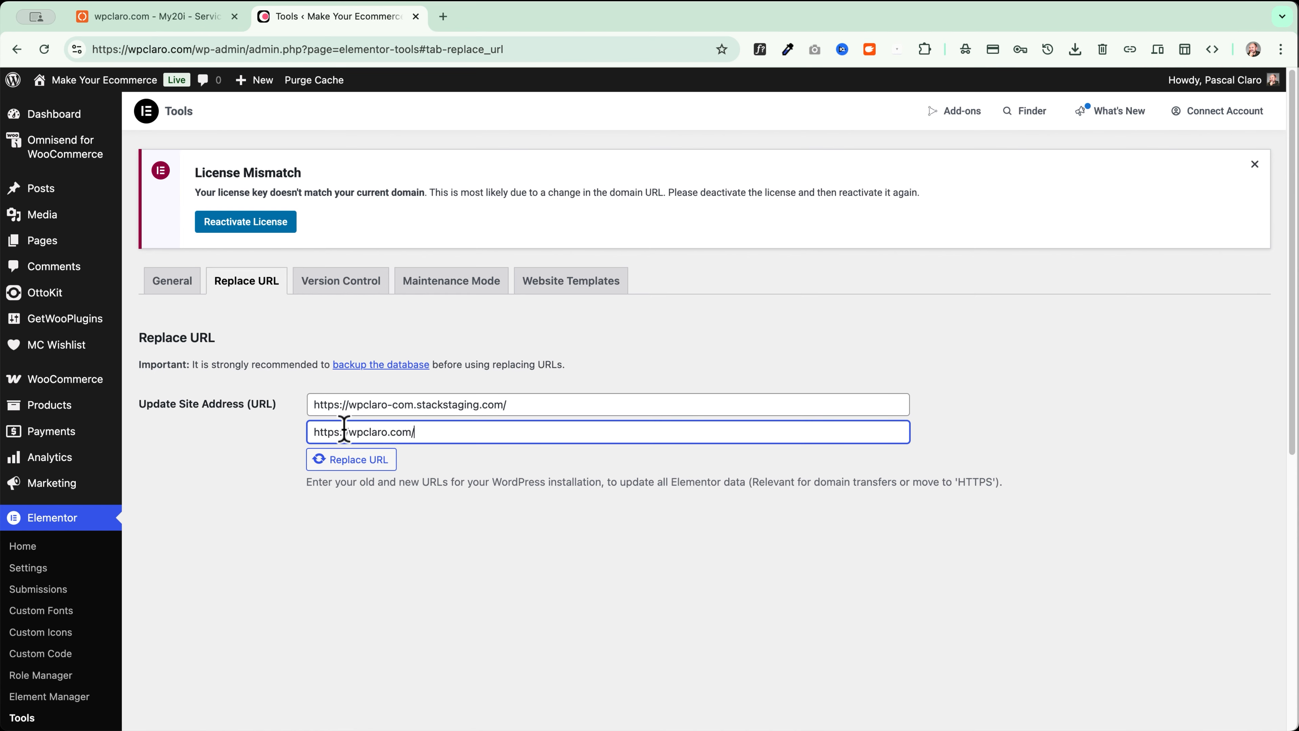
left_click(361, 466)
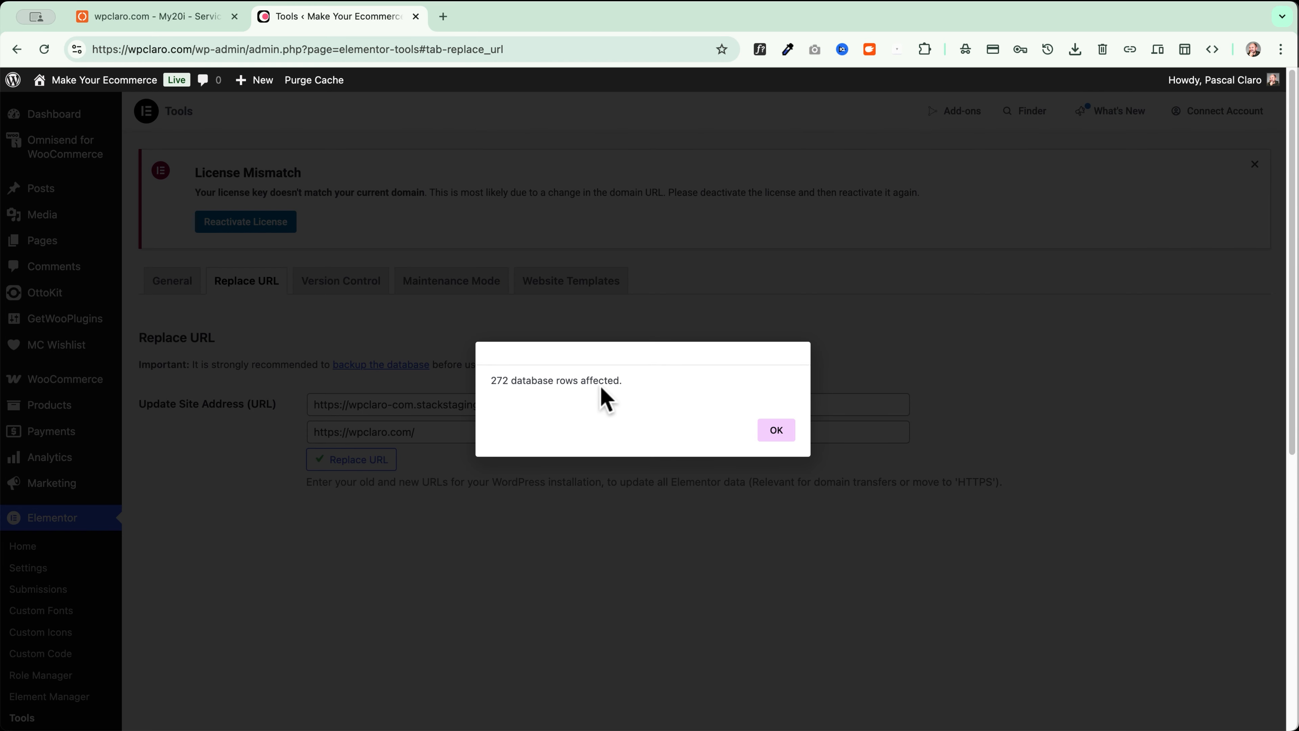
left_click(775, 430)
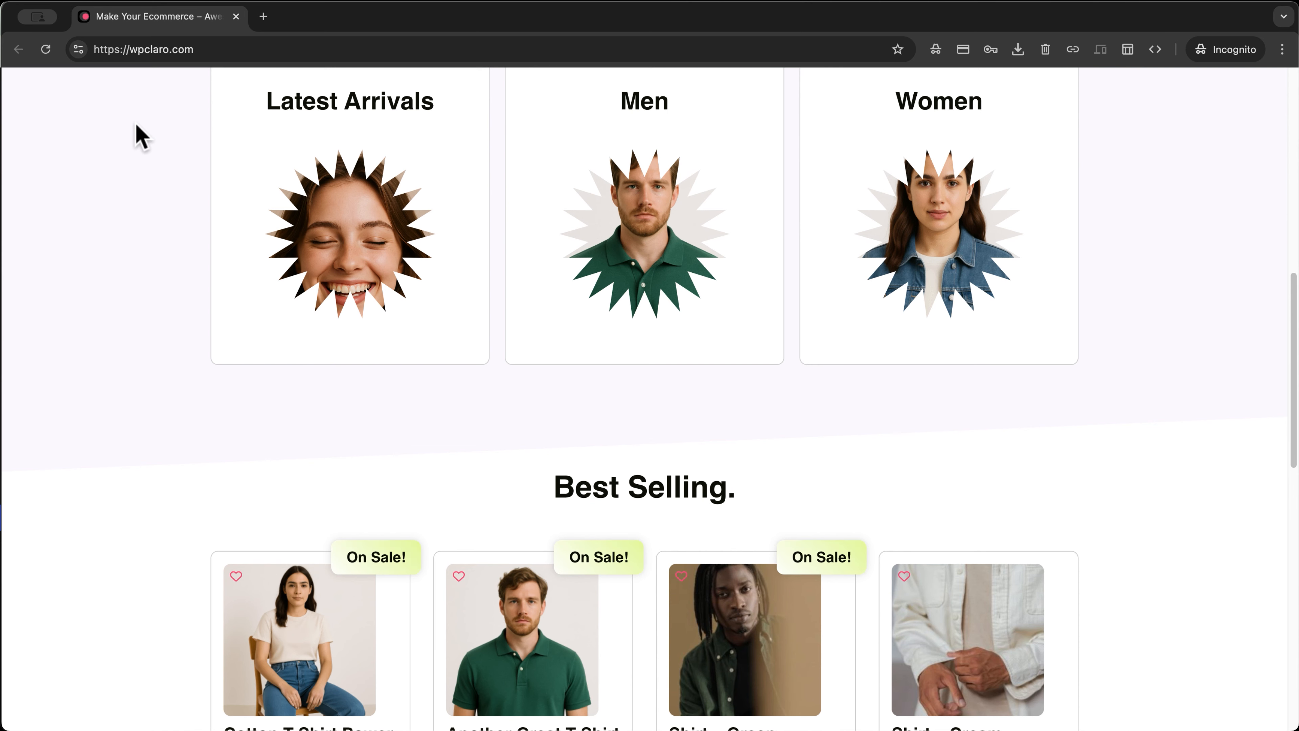
- Reload the incognito homepage and load it again with the ?asd query string appended to its address
key("super+r")
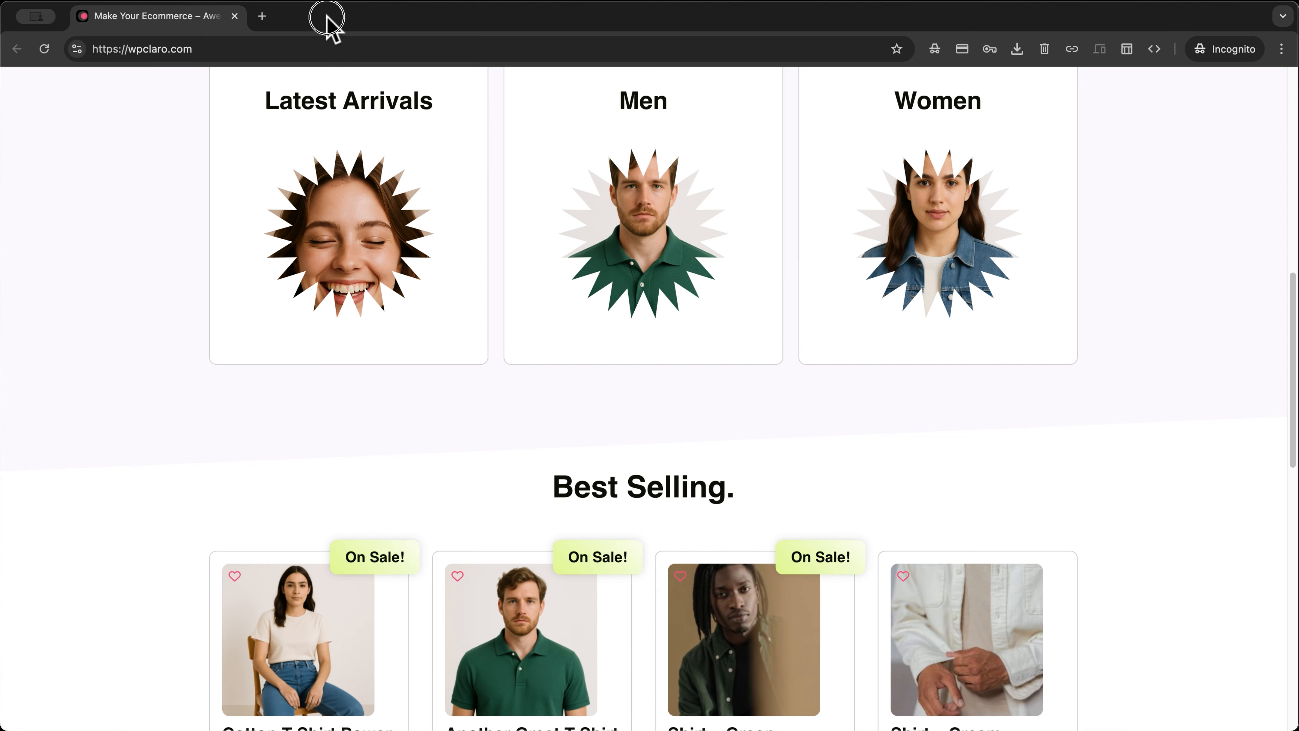
left_click(295, 49)
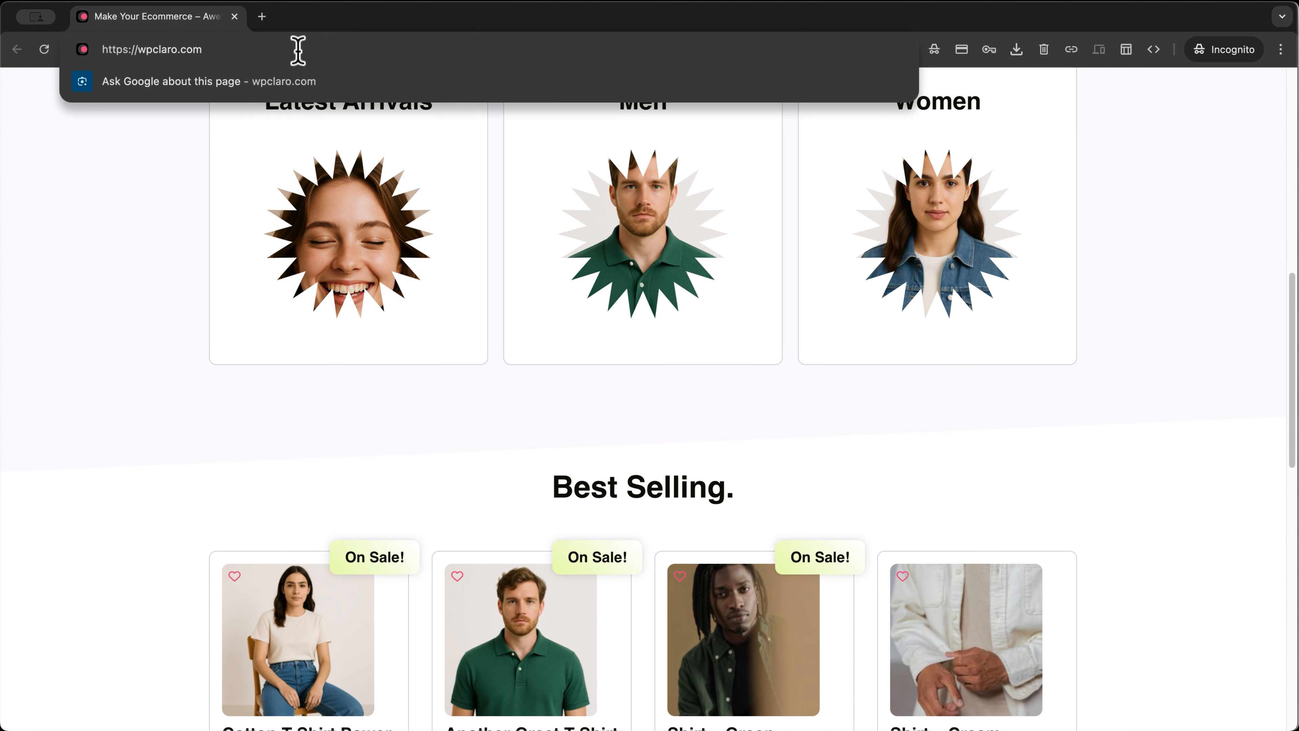
type("?asd")
key("Return")
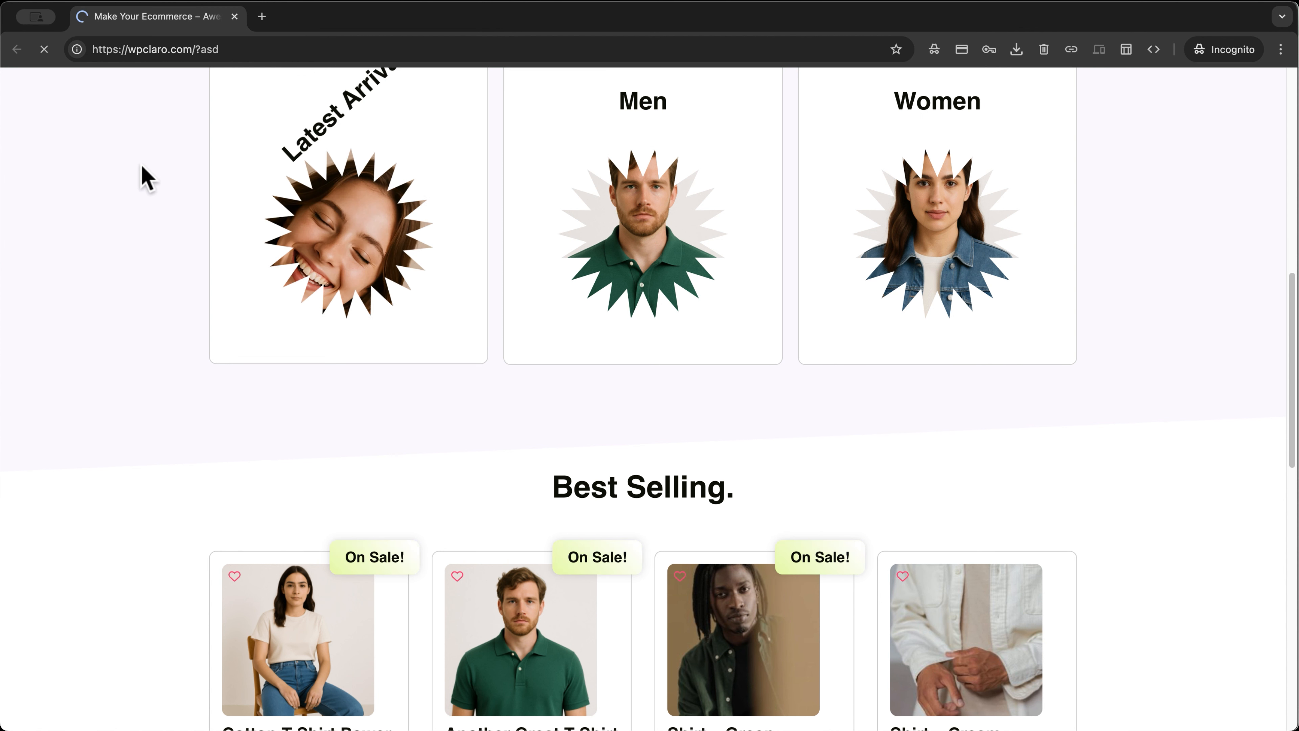
left_click(282, 458)
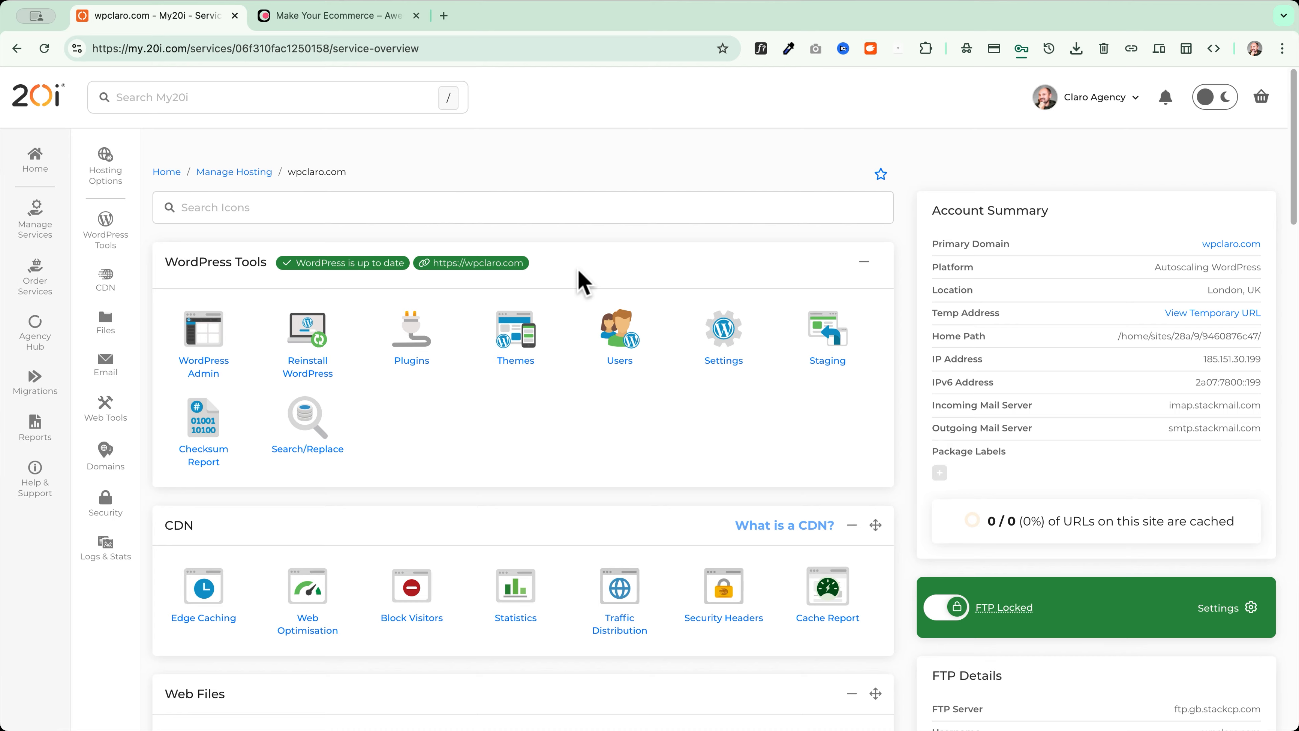
- Review the logged-in homepage down to the Best Selling section and open the site in a new incognito window
left_click(307, 17)
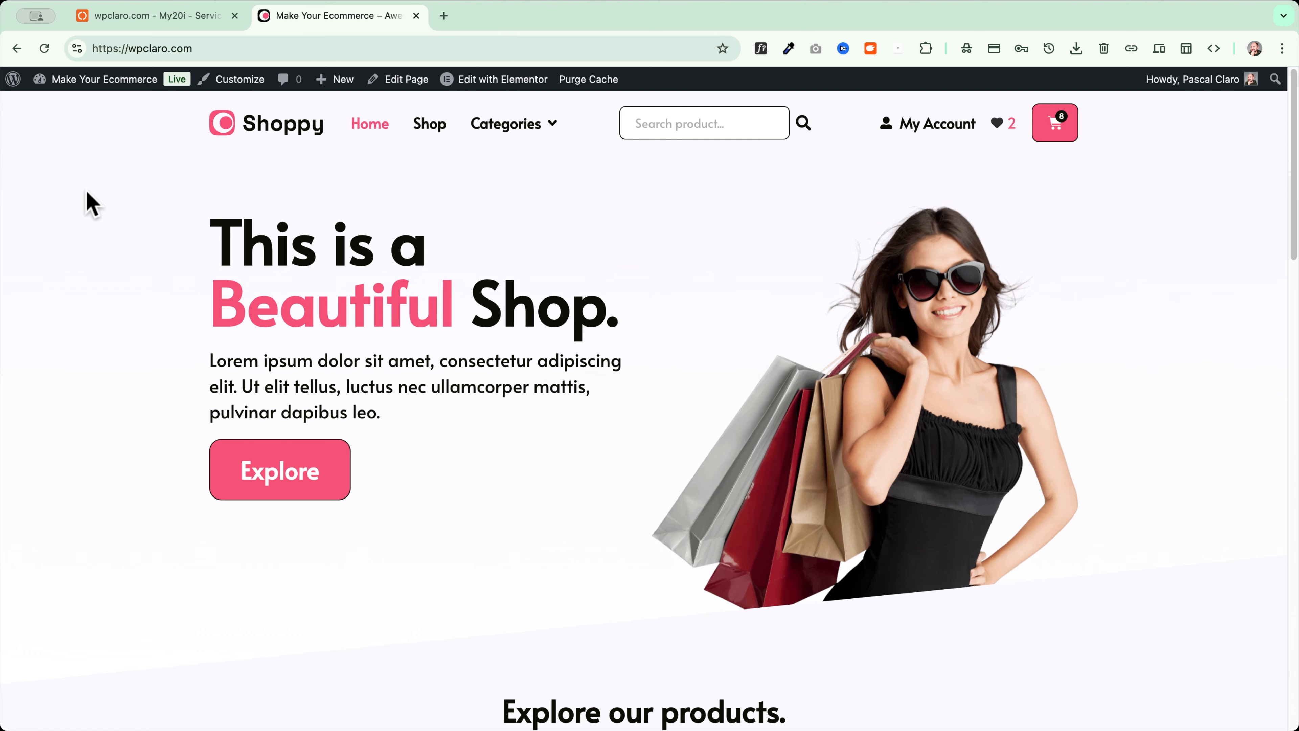
scroll(177, 208, "down", 10)
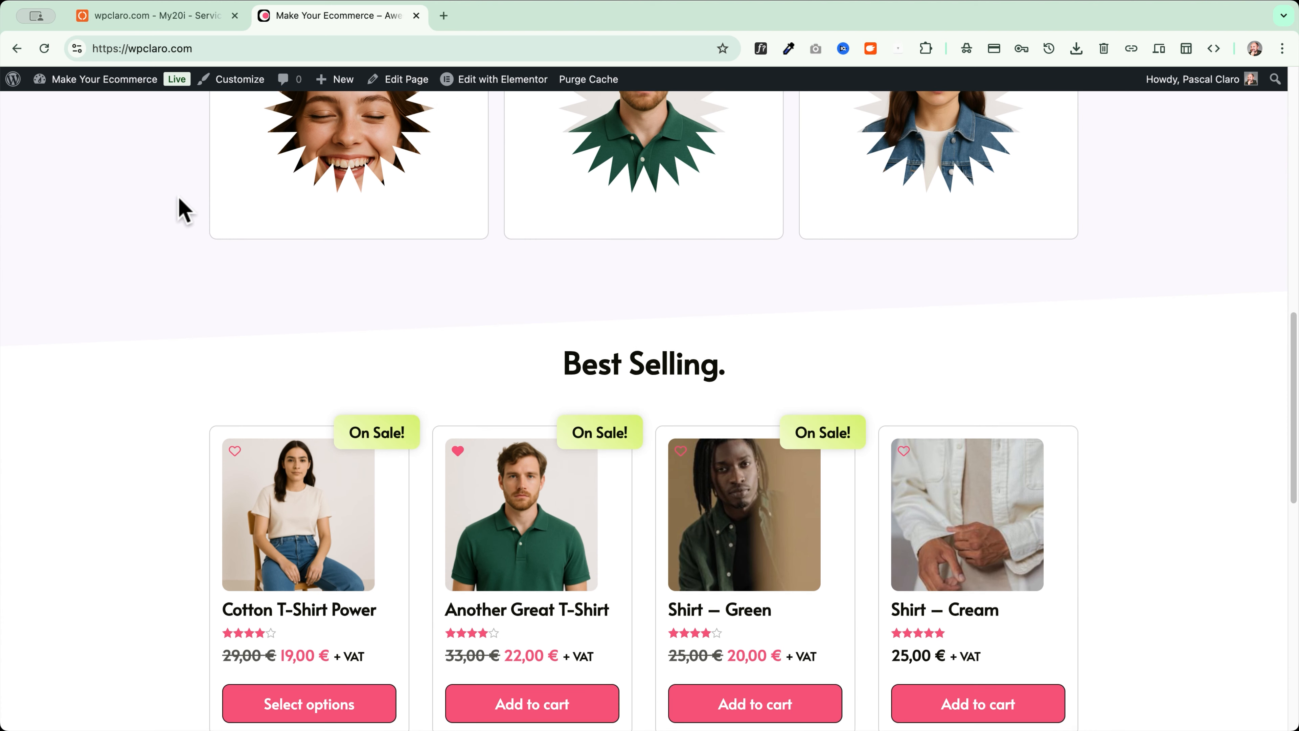
scroll(179, 210, "up", 10)
right_click(293, 138)
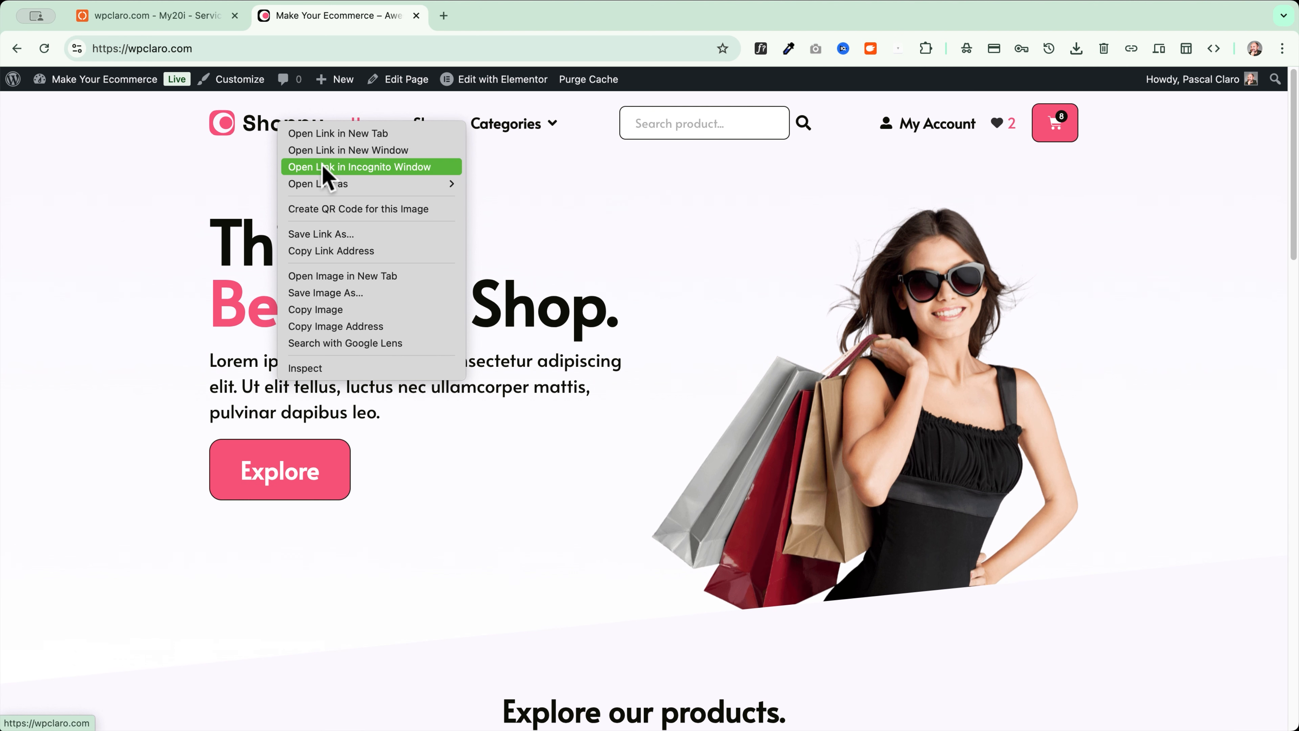
left_click(296, 168)
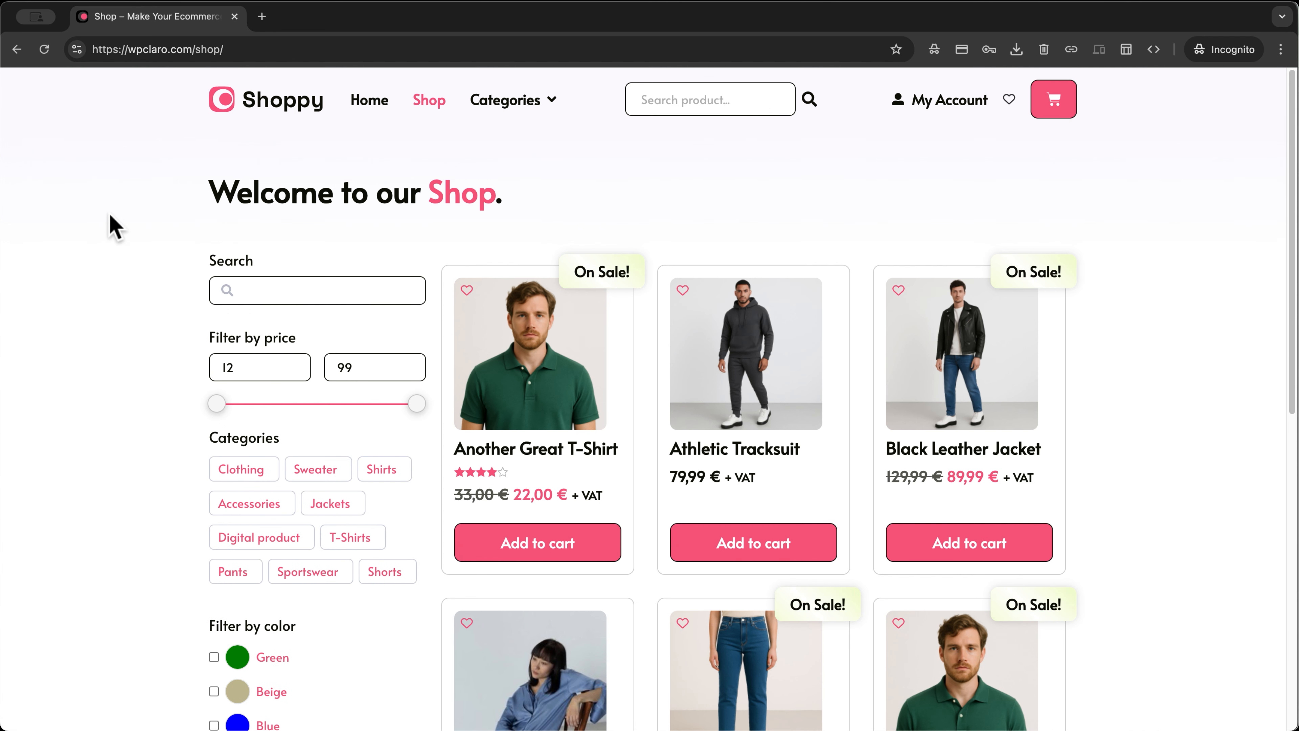
- Examine the incognito shop page down to its footer and return to the homepage
scroll(105, 220, "down", 5)
scroll(105, 228, "down", 6)
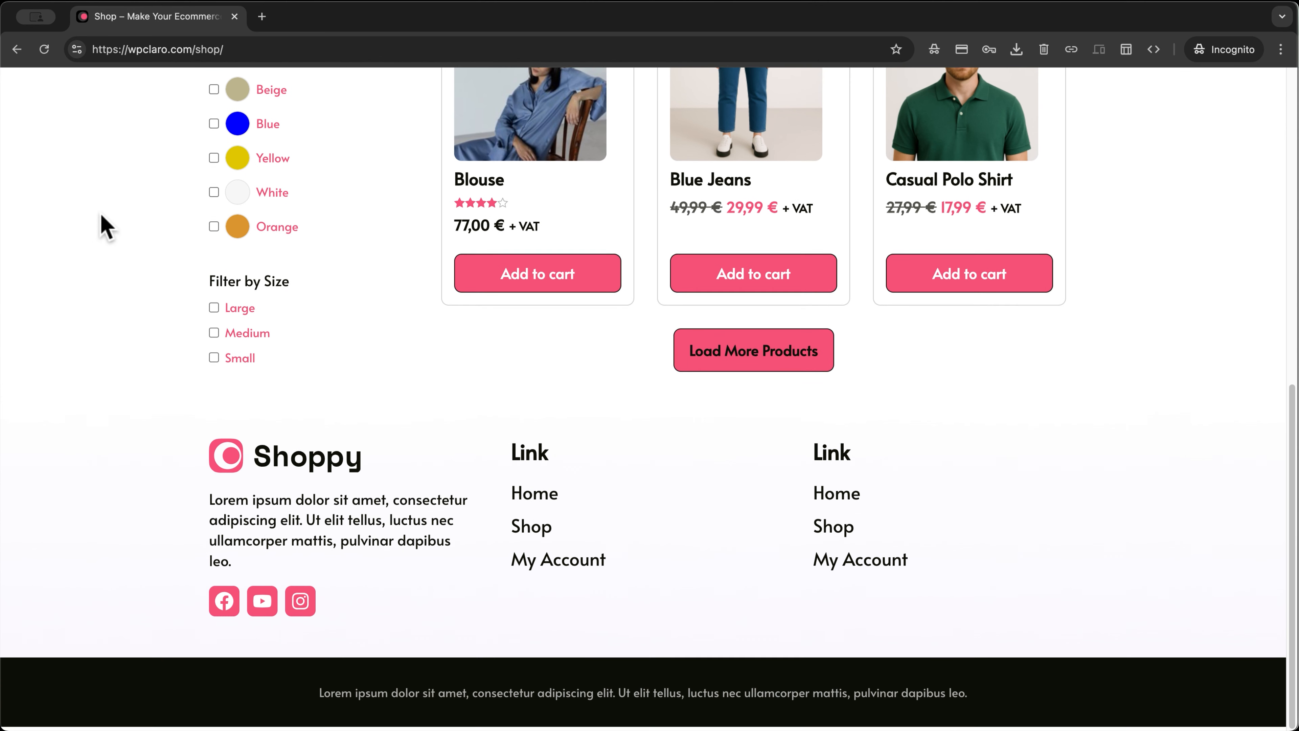
scroll(102, 225, "up", 15)
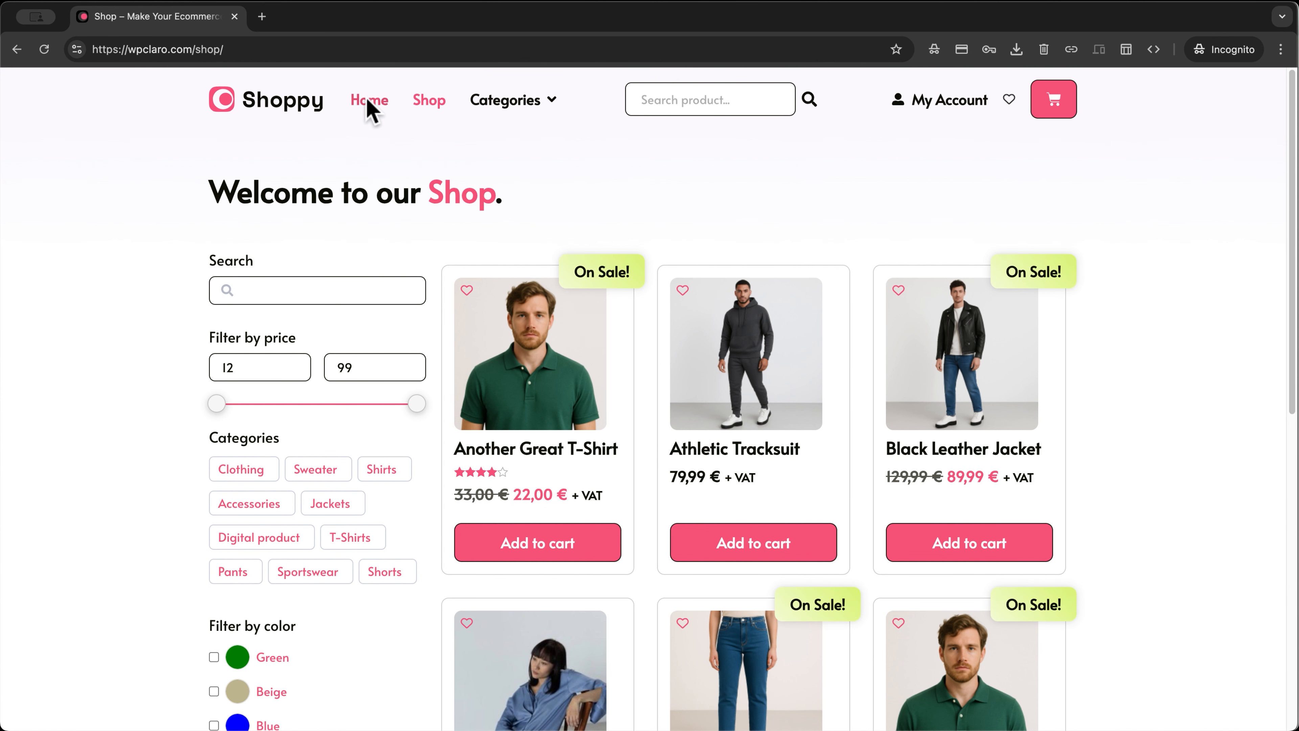
left_click(284, 115)
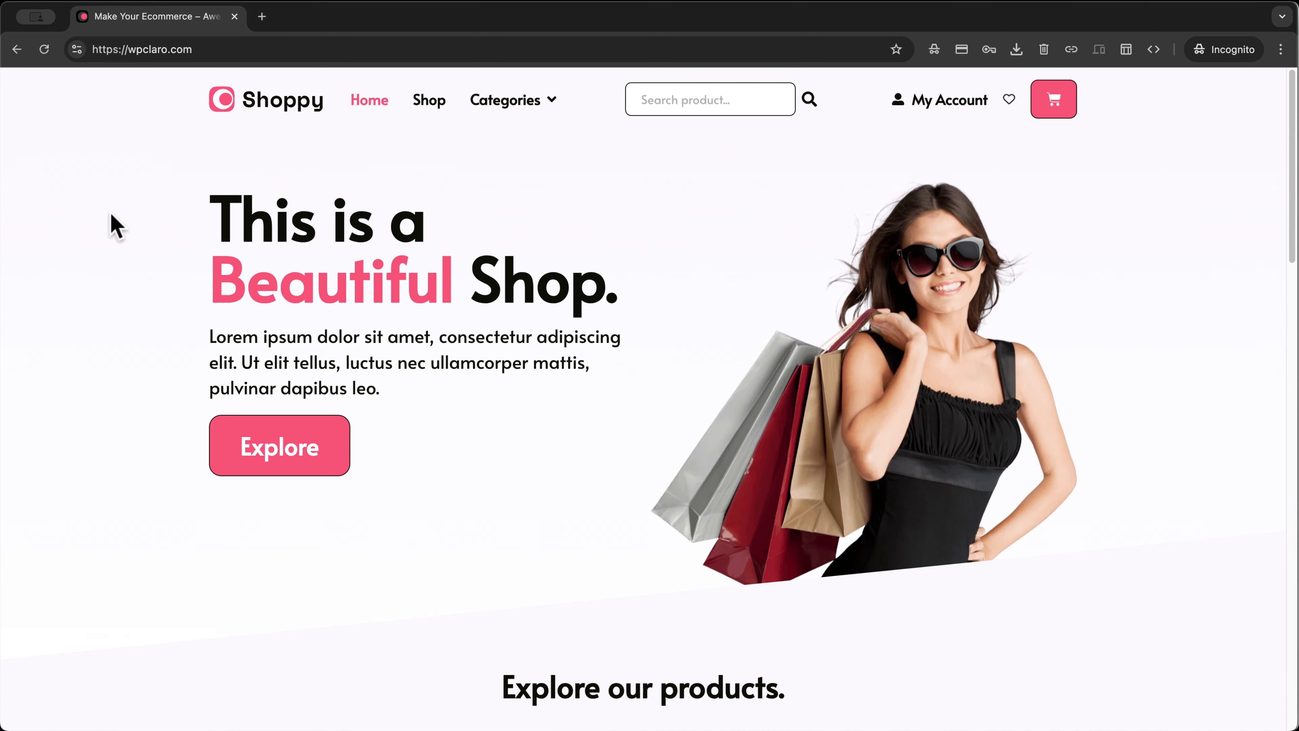
- Examine the incognito homepage down to the Best Selling section and the shop page down to its footer
scroll(118, 227, "down", 15)
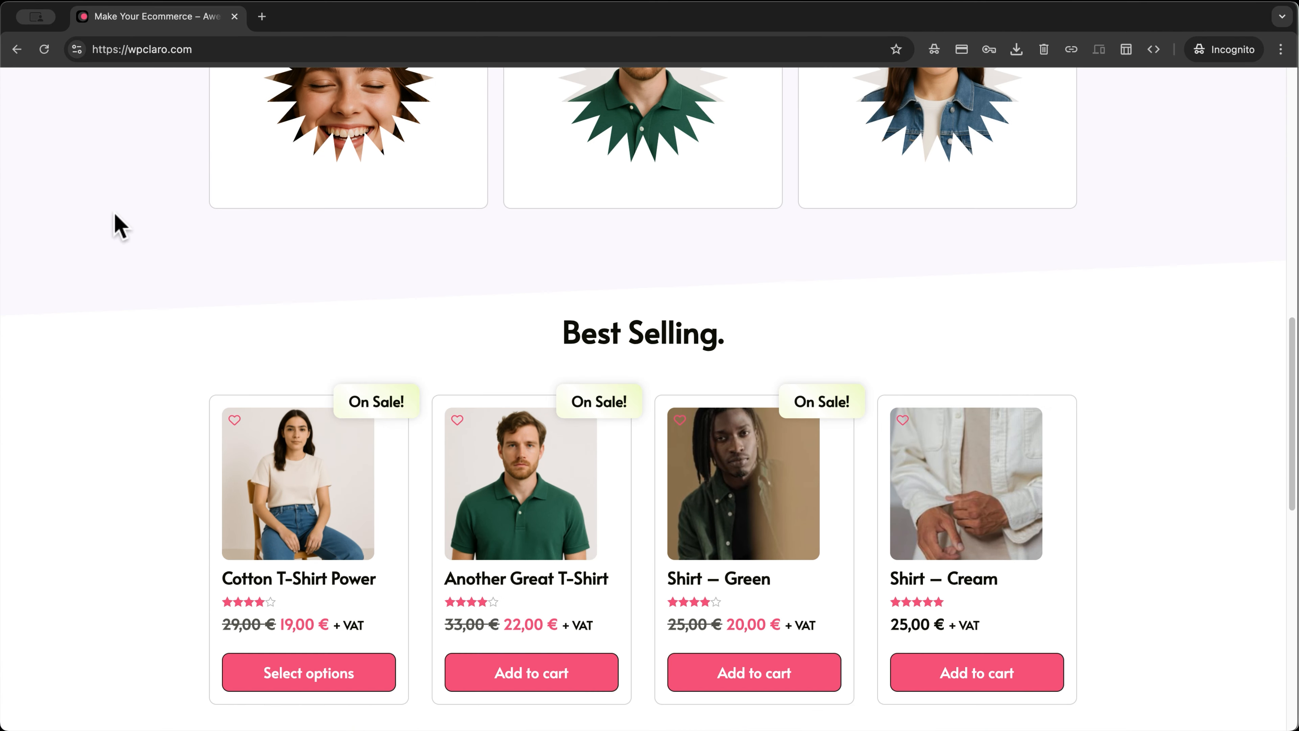
scroll(118, 227, "up", 15)
left_click(430, 107)
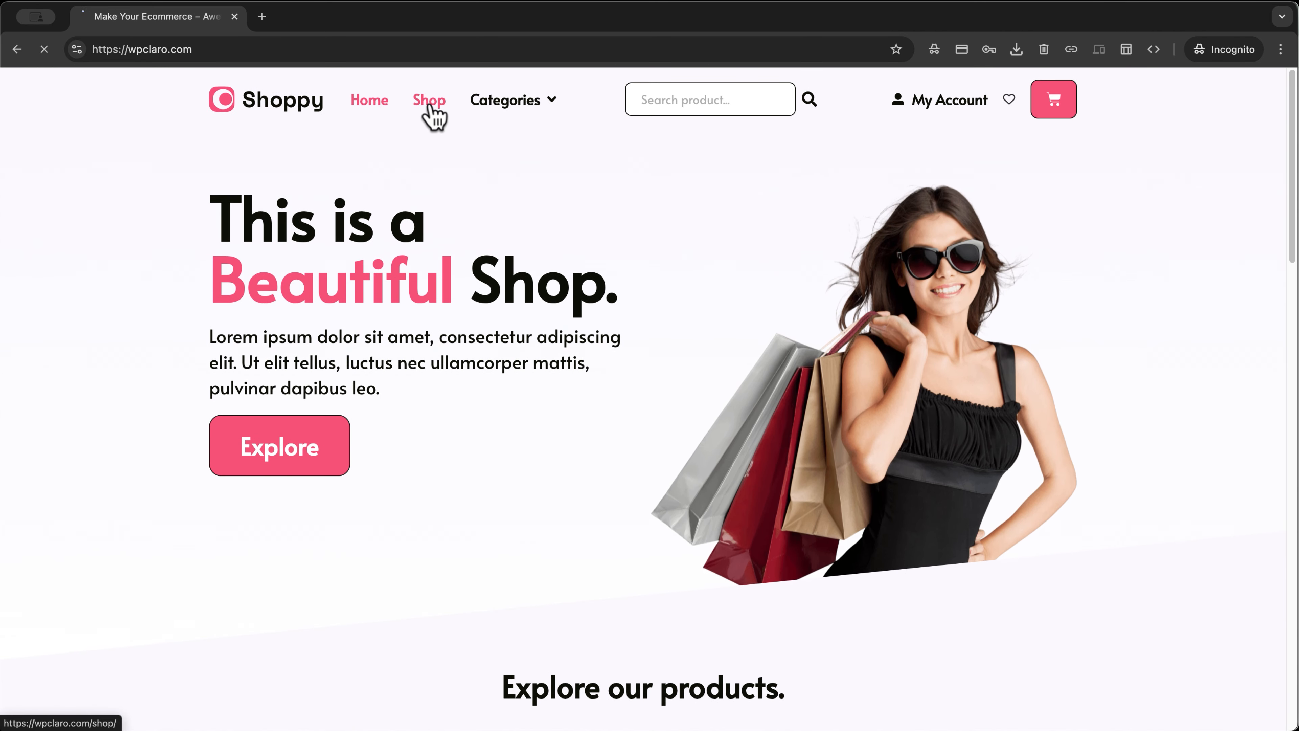
scroll(154, 214, "down", 10)
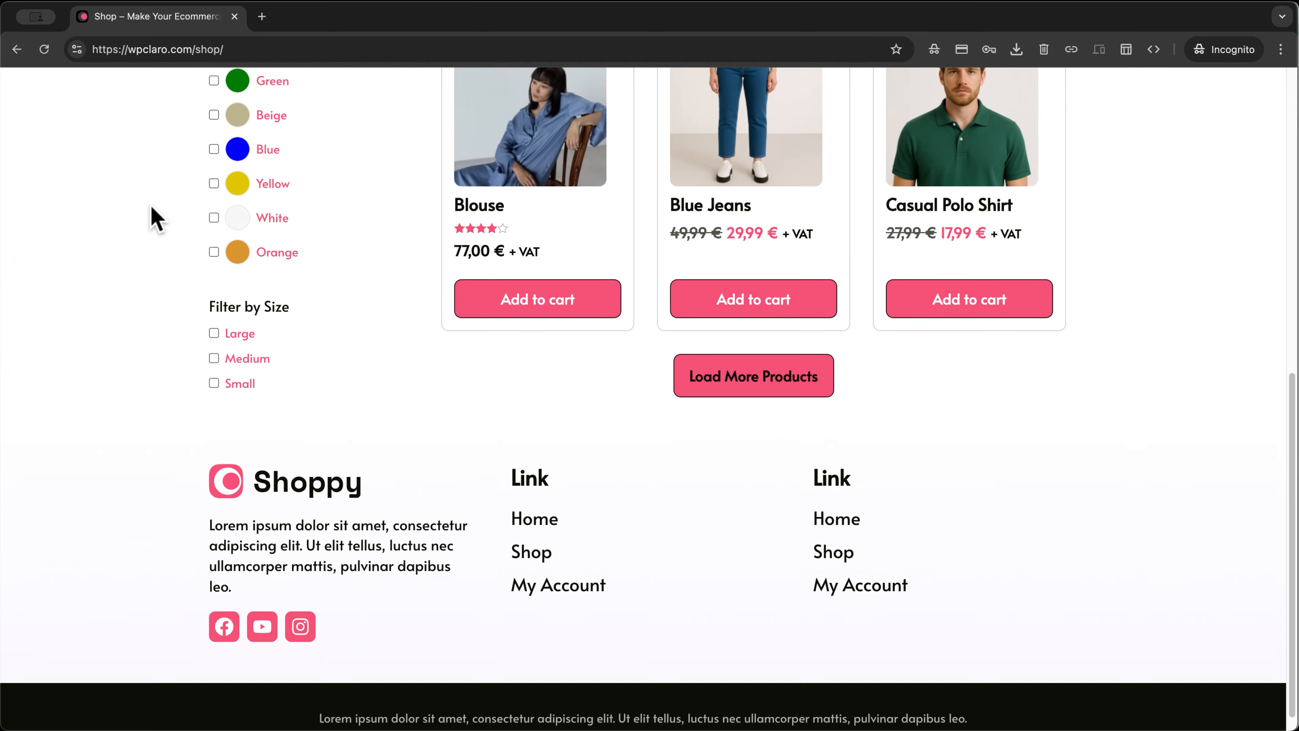
scroll(156, 219, "up", 10)
- Highlight the PHP optimisations line on the 20i Autoscale page and open the Web Optimisation Wizard for wpclaro.com in My20i
left_click_drag(172, 389, 467, 393)
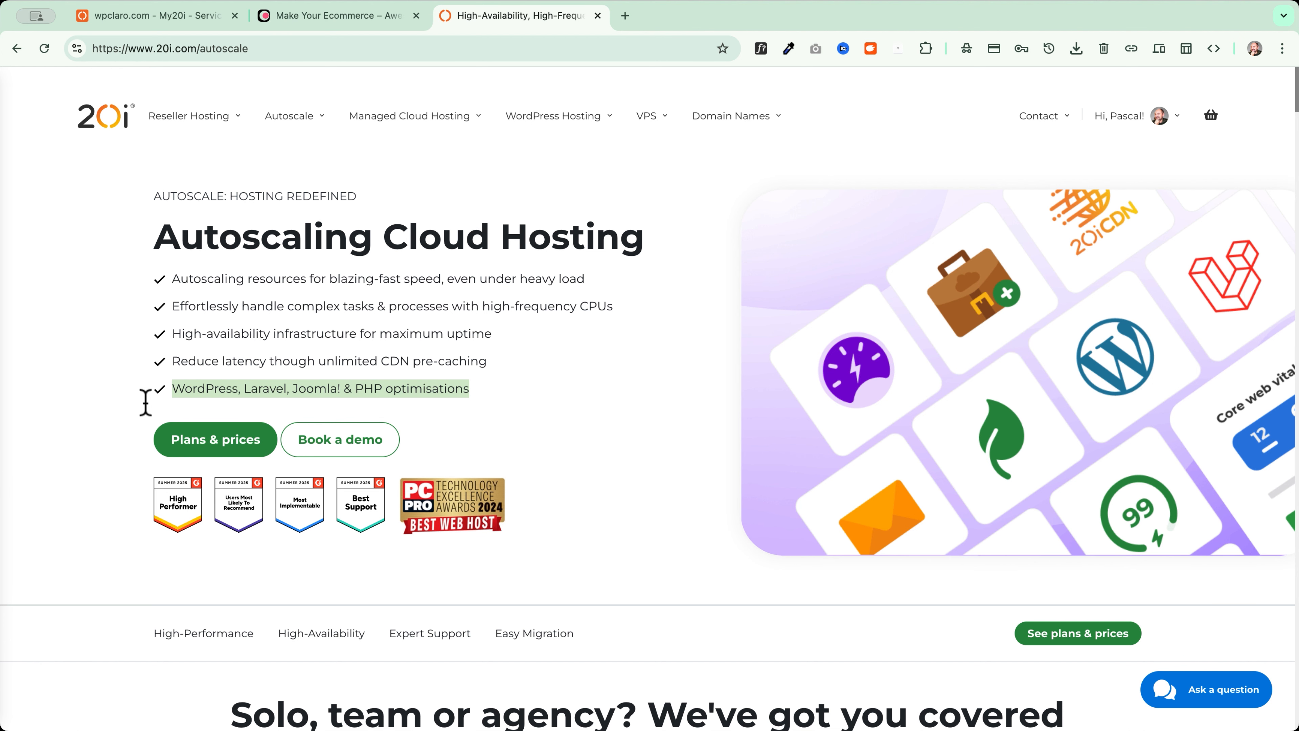
left_click(208, 390)
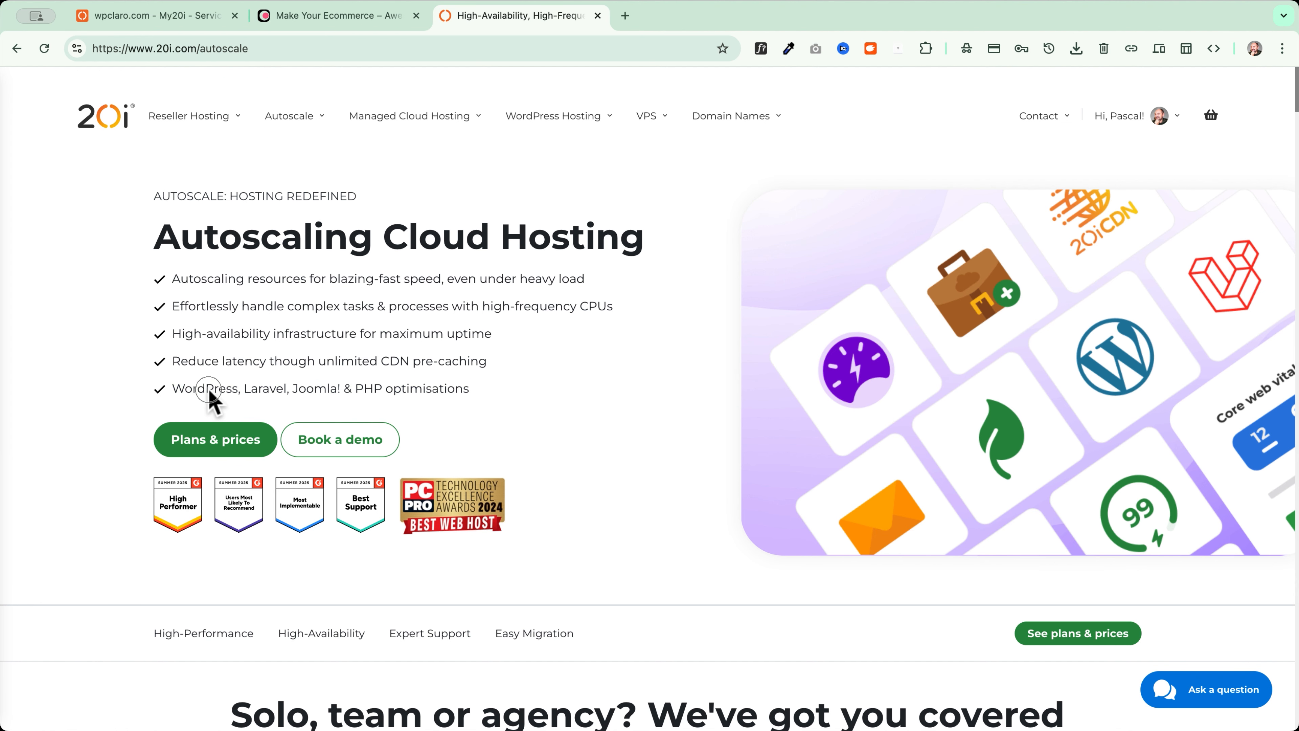
left_click(161, 21)
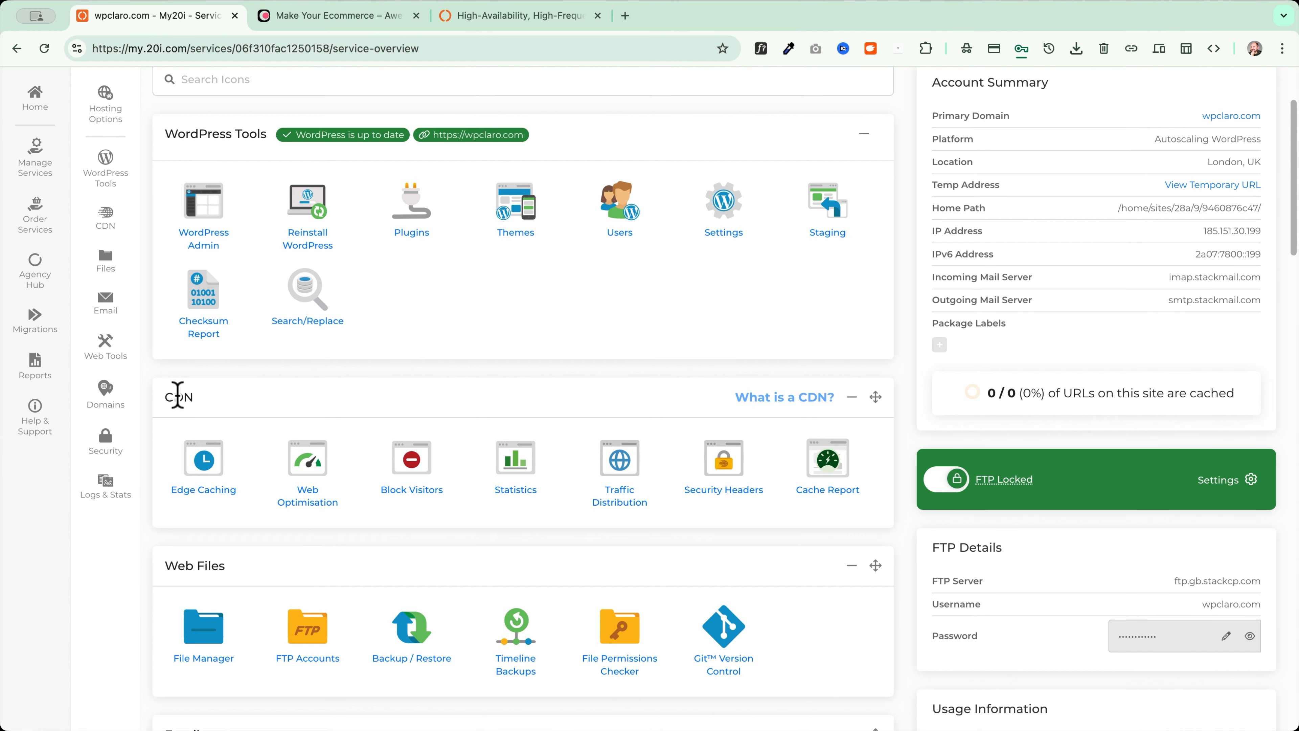
left_click(307, 457)
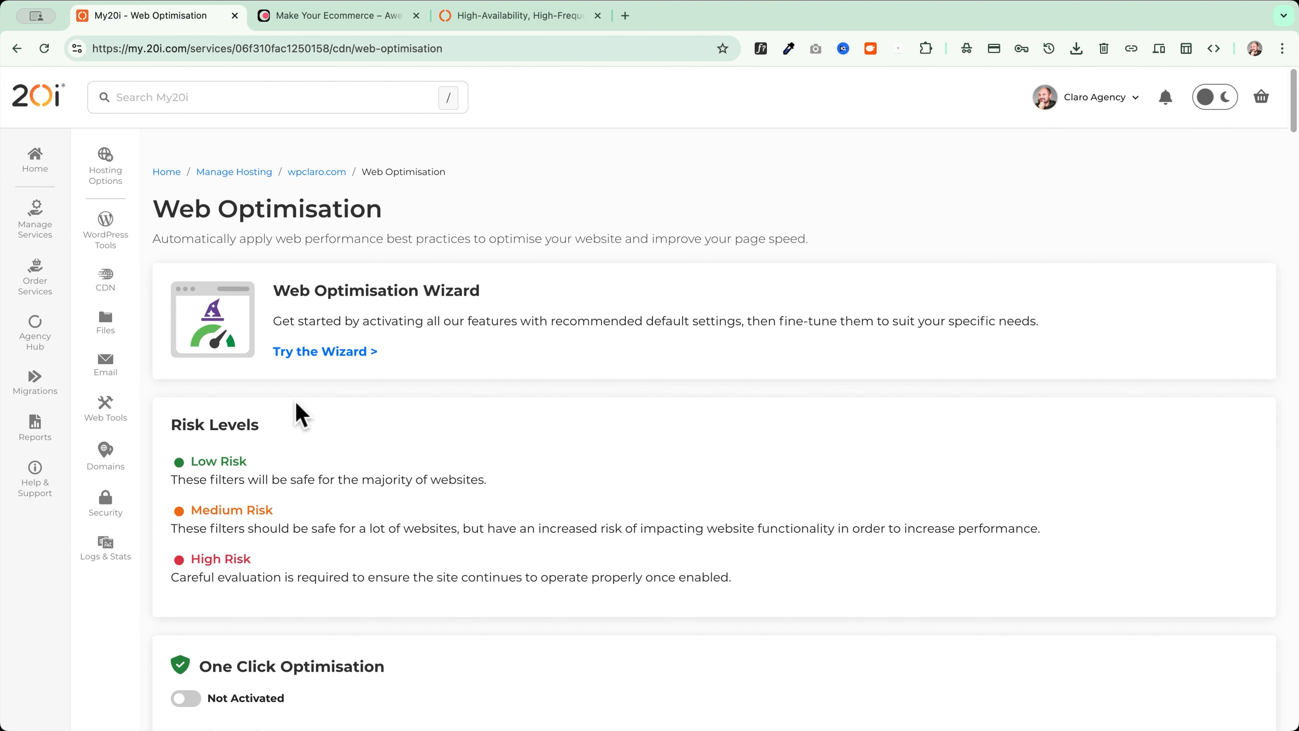
left_click(341, 353)
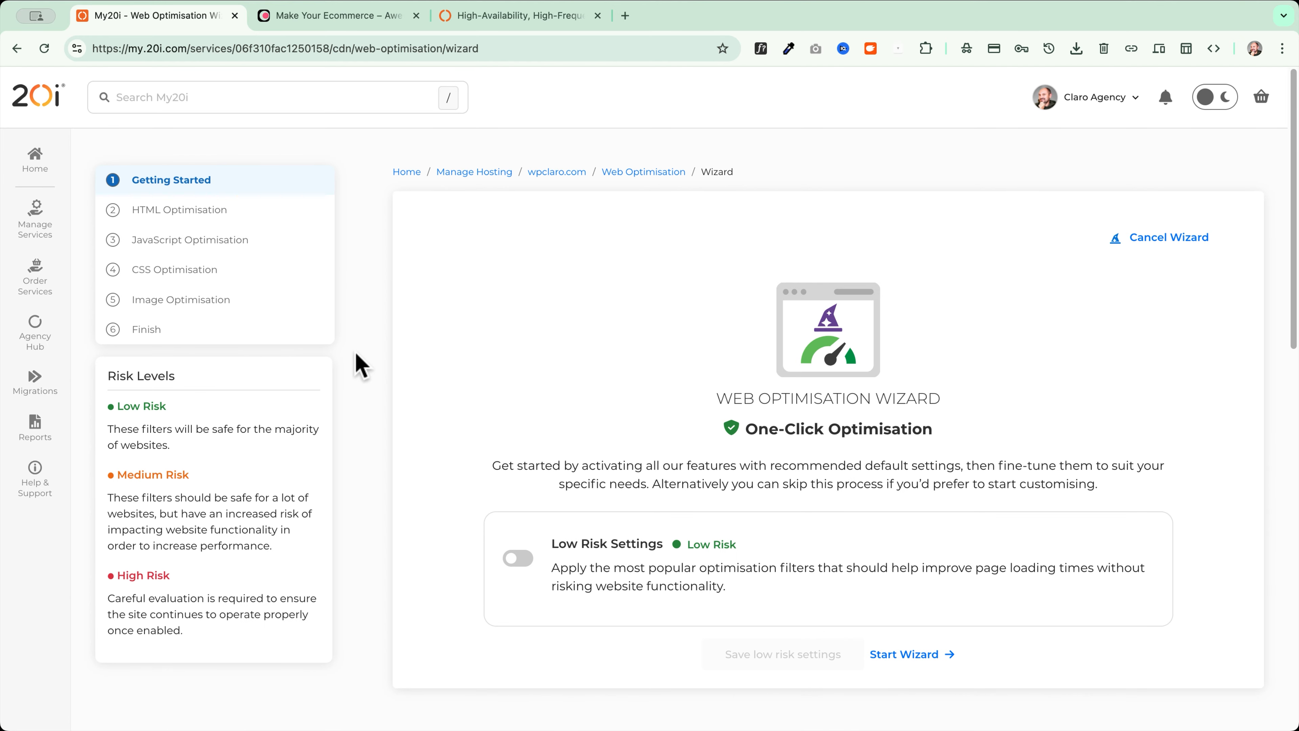
- Enable the one-click Low Risk Settings in the optimisation wizard and save them
scroll(411, 399, "down", 3)
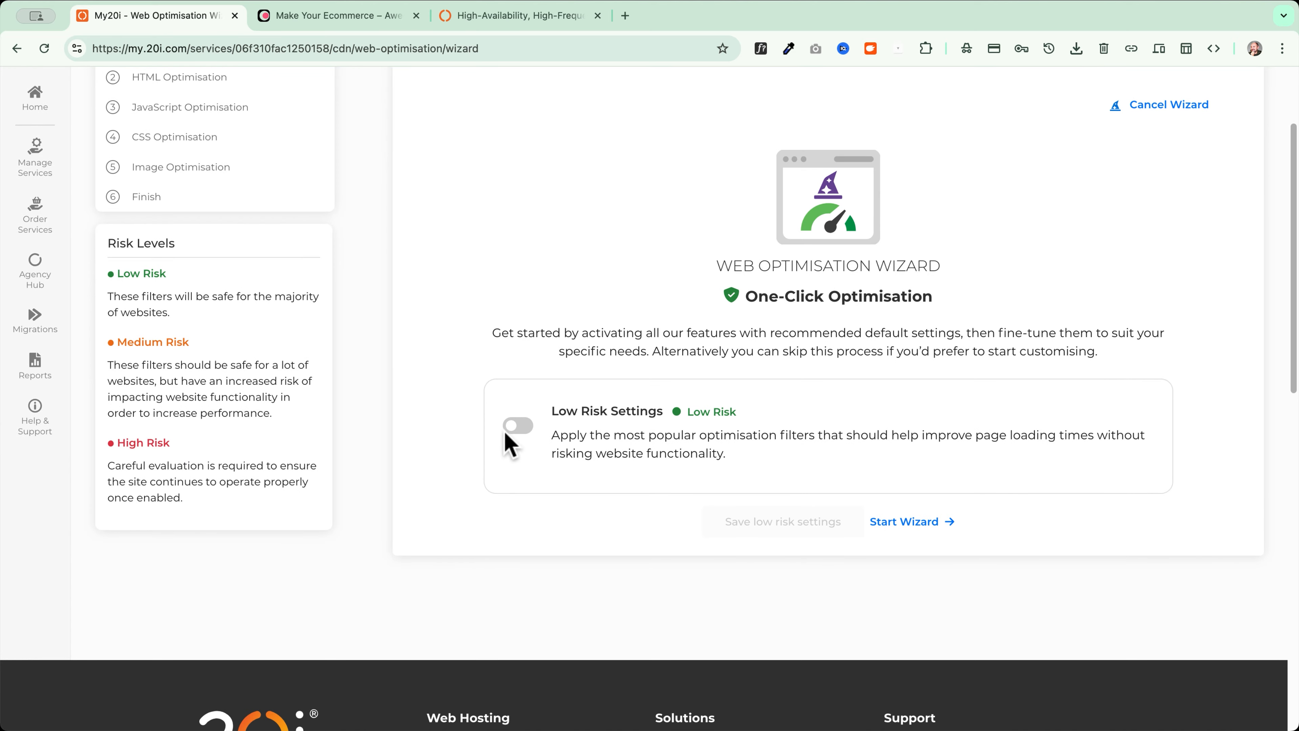
left_click(515, 424)
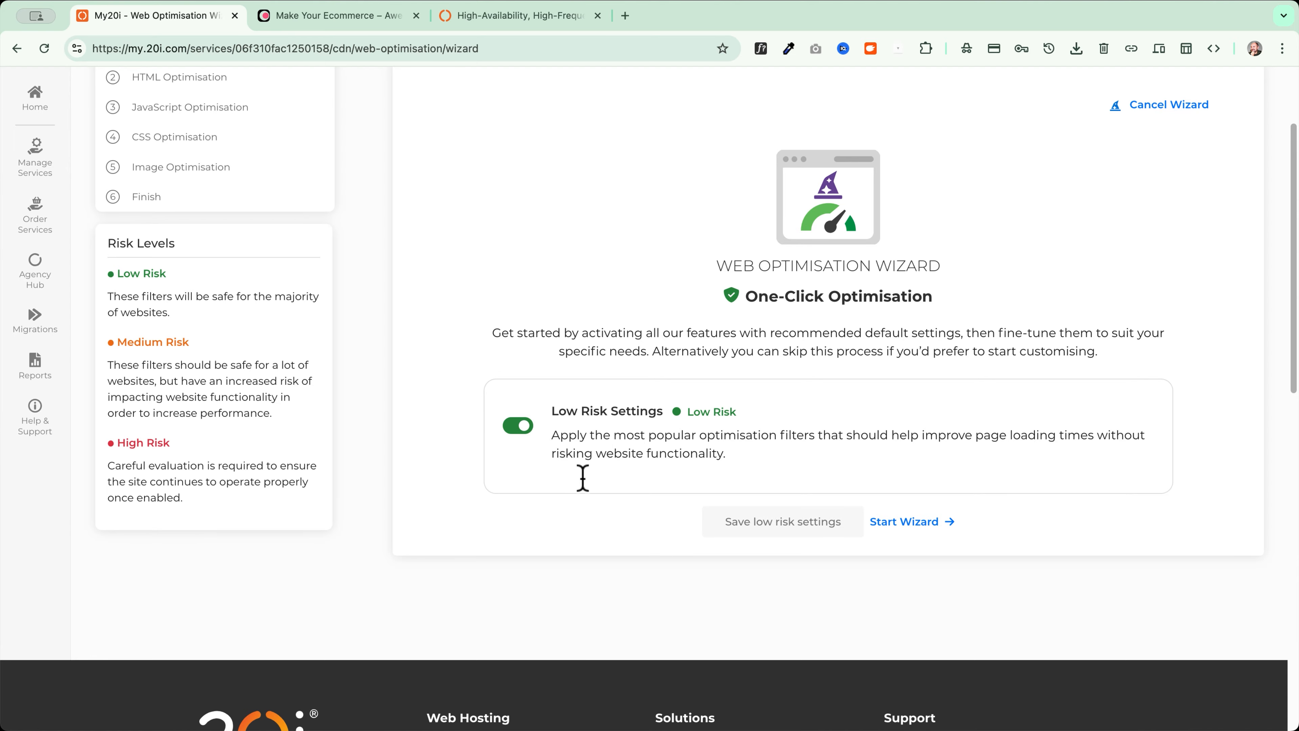
left_click(809, 521)
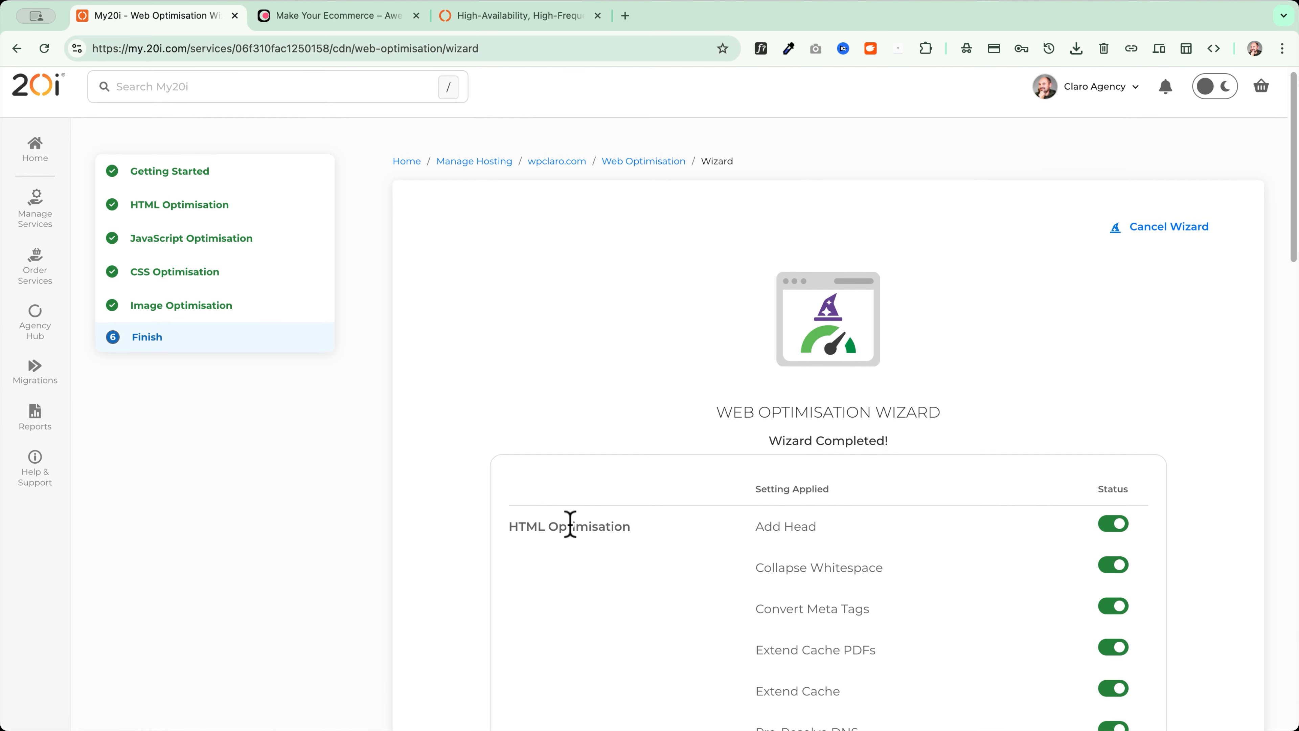
- Review the applied HTML, JavaScript, CSS and image optimisation settings and finish the wizard
scroll(568, 525, "down", 10)
scroll(568, 525, "down", 7)
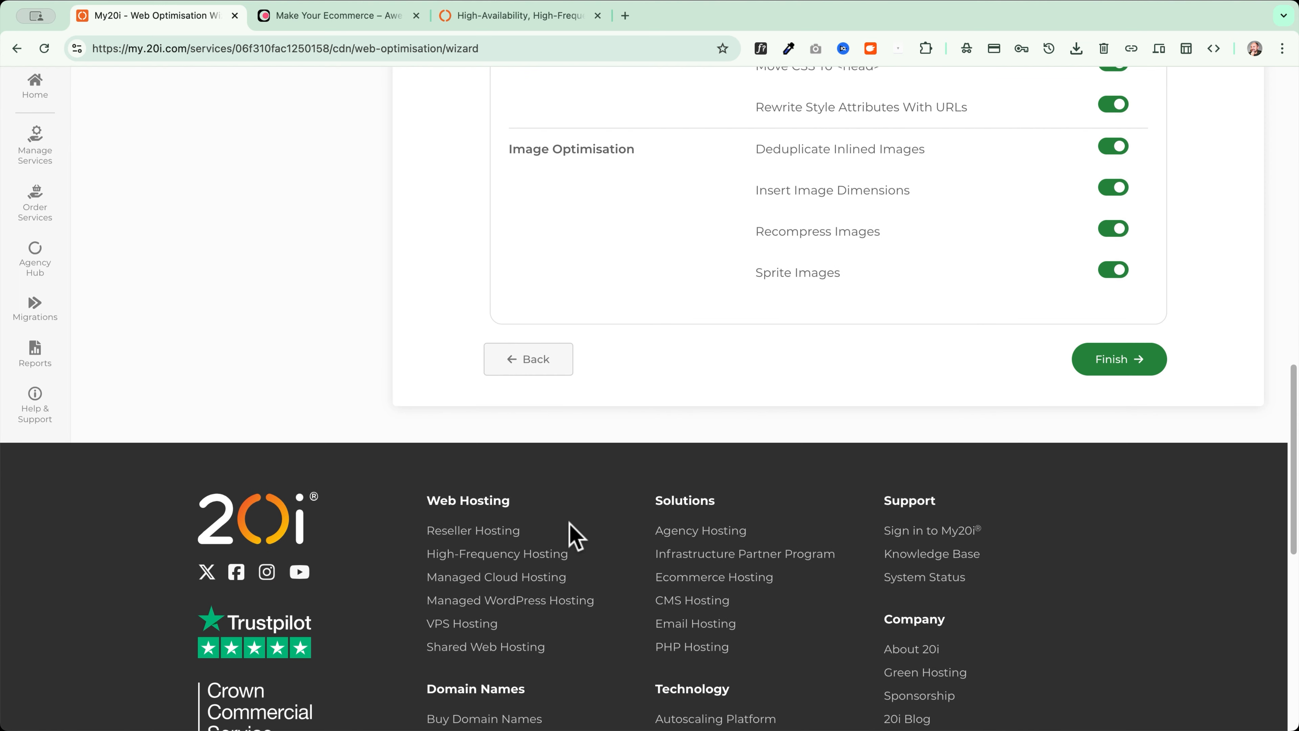
scroll(573, 537, "up", 13)
scroll(571, 533, "up", 2)
scroll(571, 534, "down", 4)
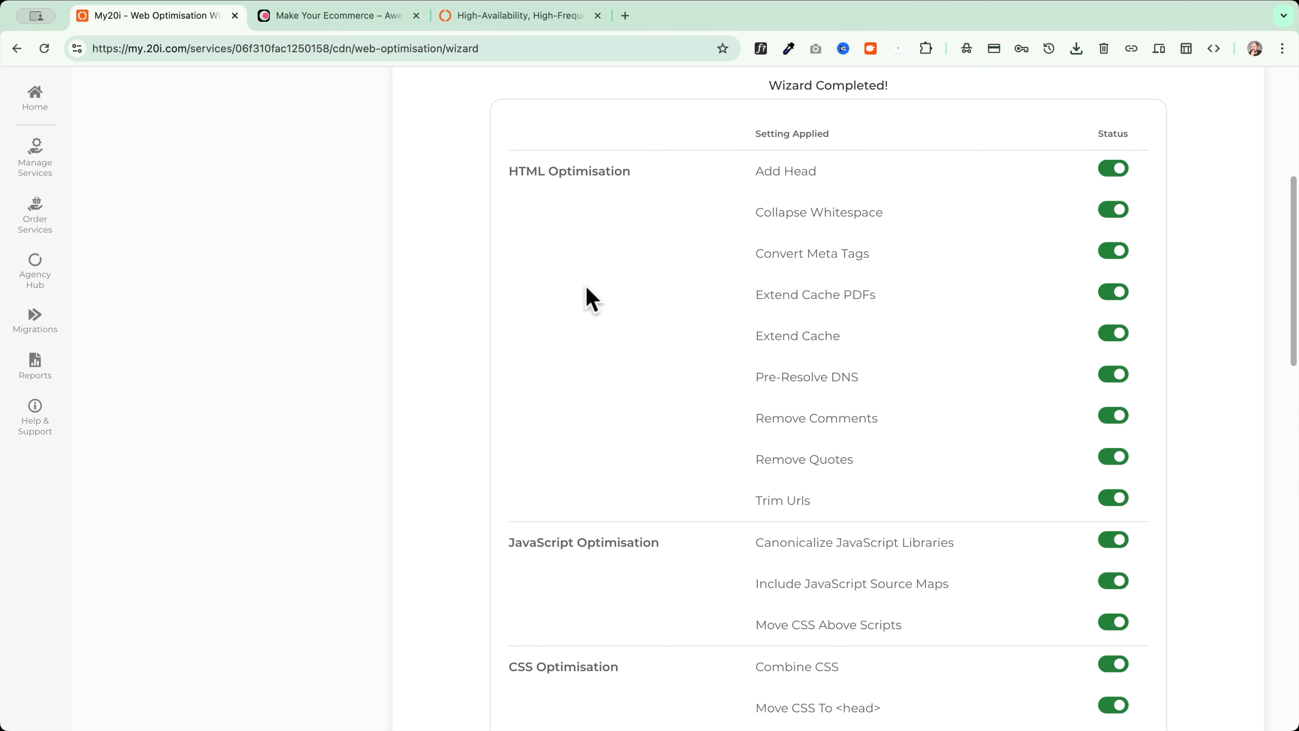
scroll(590, 298, "down", 4)
scroll(665, 388, "down", 3)
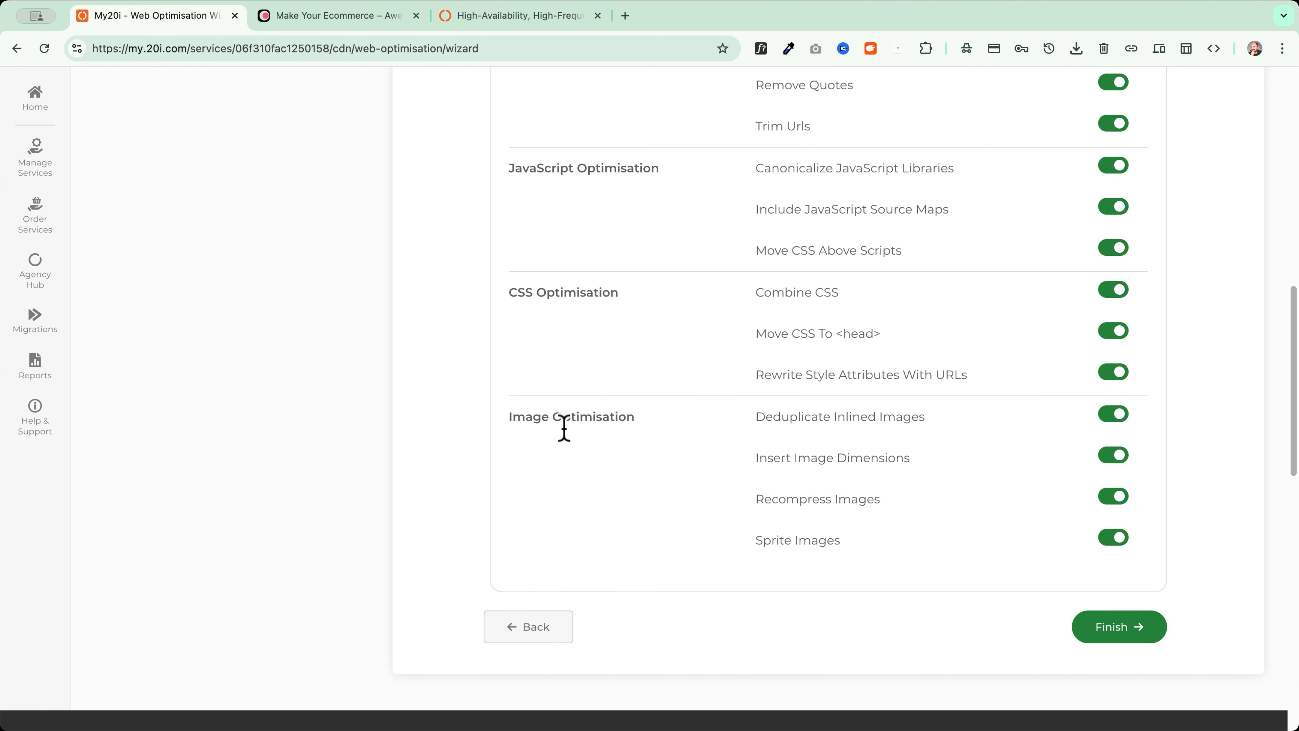
left_click(1127, 639)
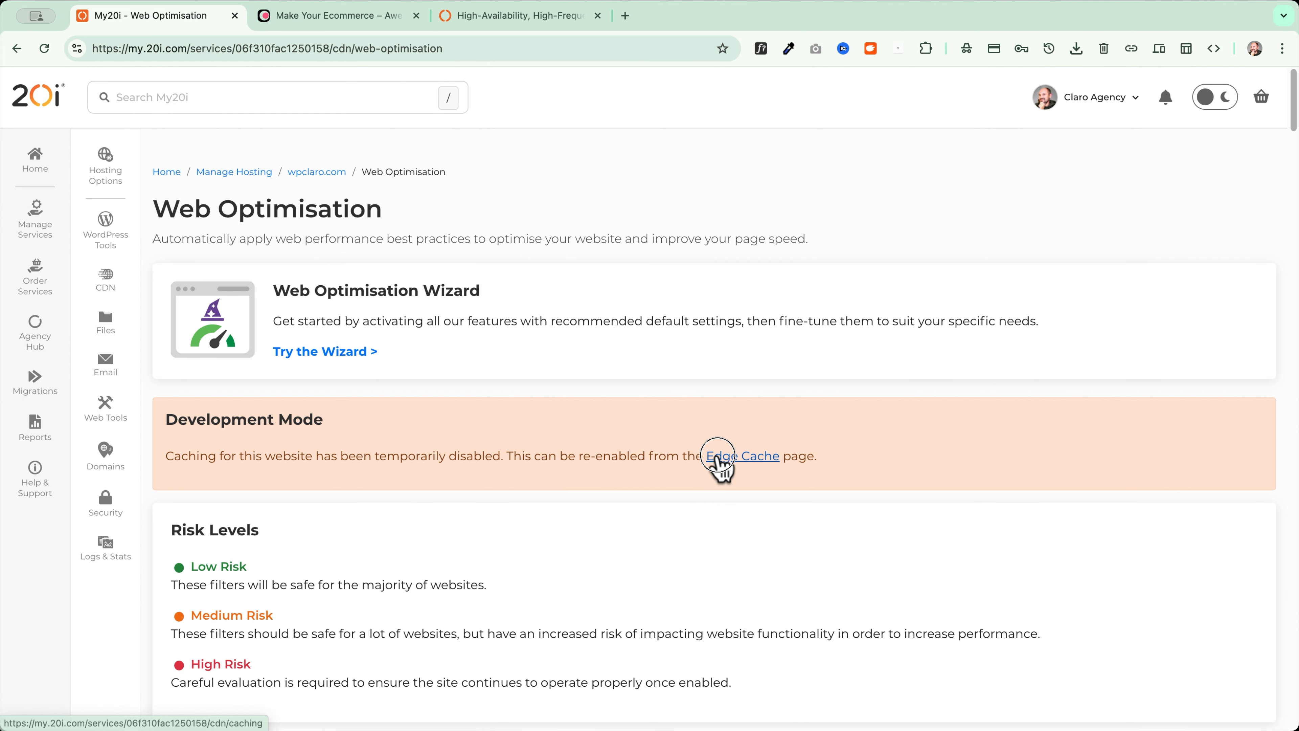
- Open the Edge Caching page for wpclaro.com, and open the shop homepage in an incognito window
left_click(717, 457)
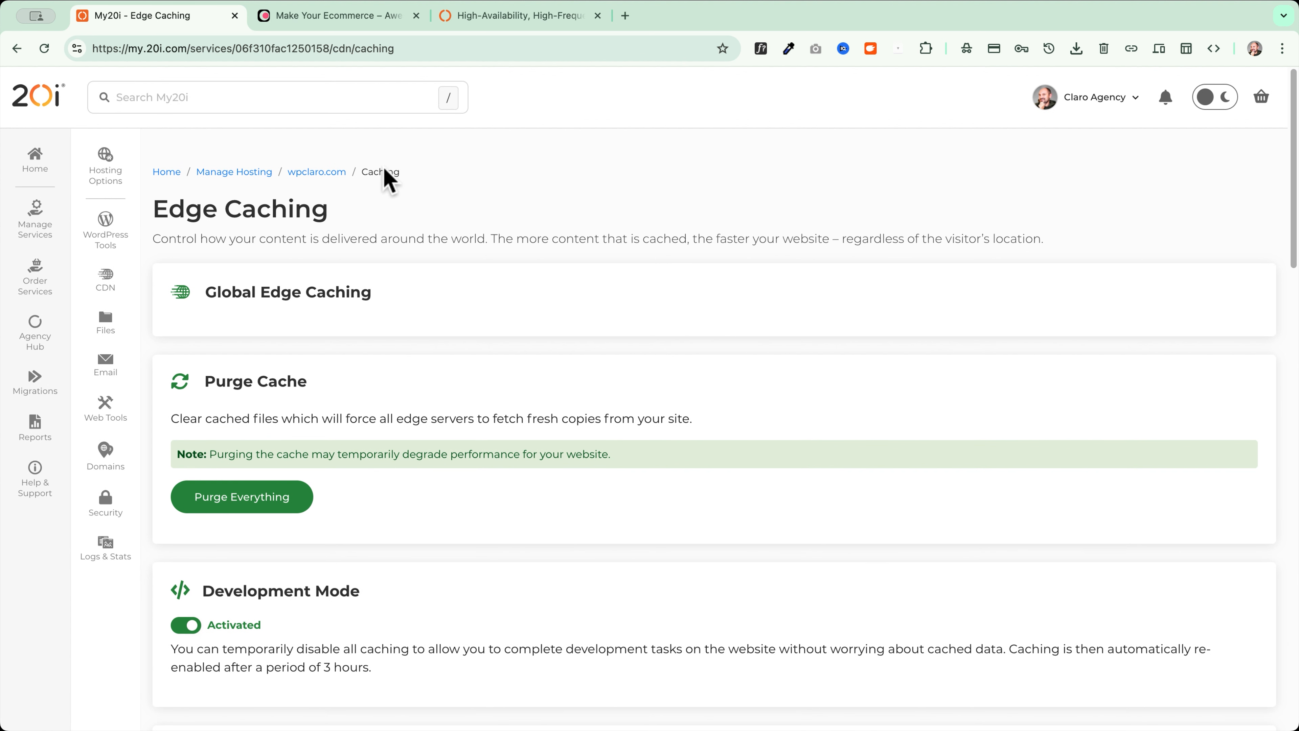
key("ctrl+Tab")
right_click(269, 127)
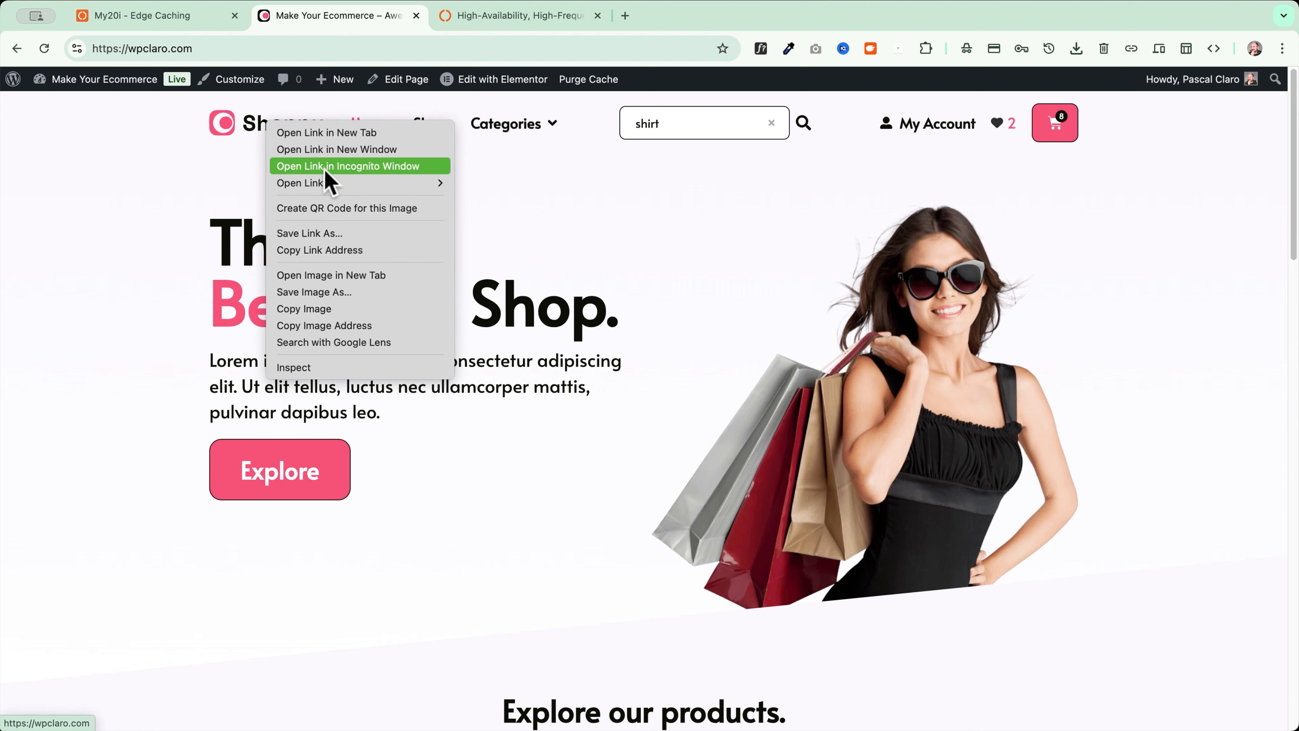
left_click(311, 165)
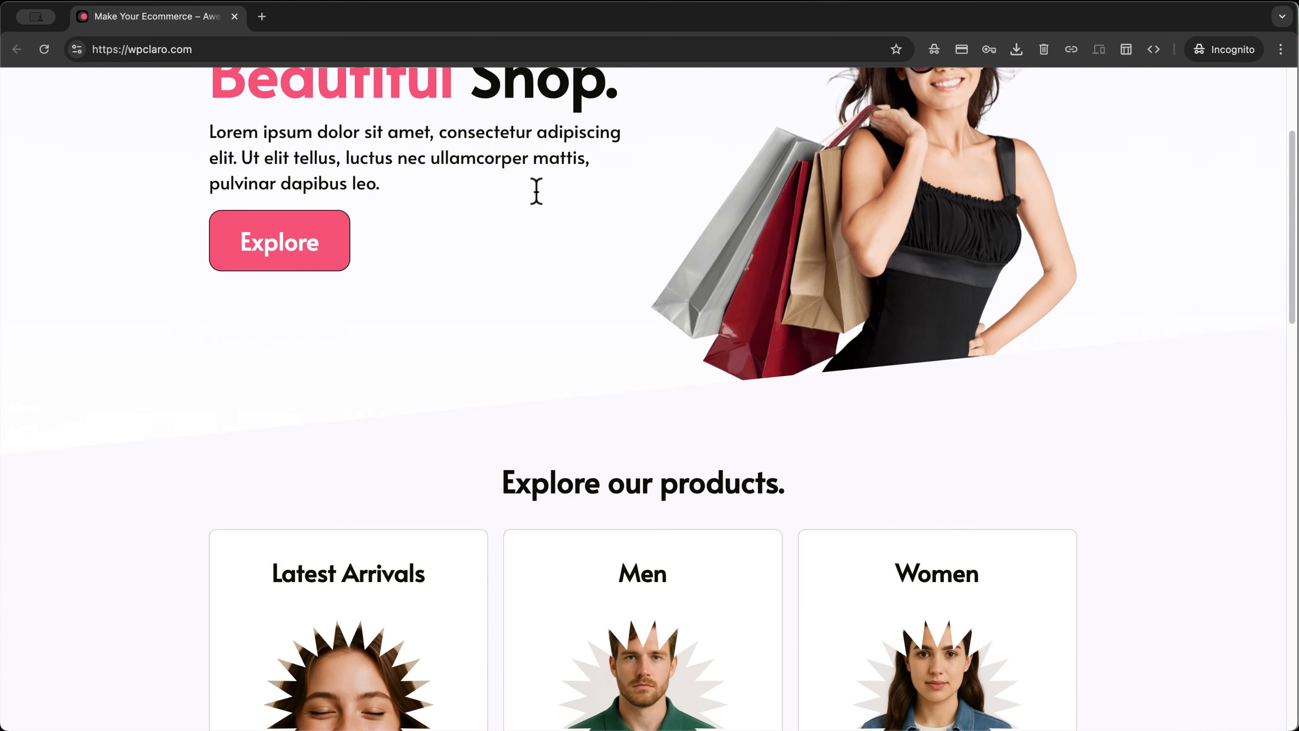
- Browse the incognito shop, proceed from the cart with Another Great T-Shirt to checkout and examine the checkout form
left_click(432, 103)
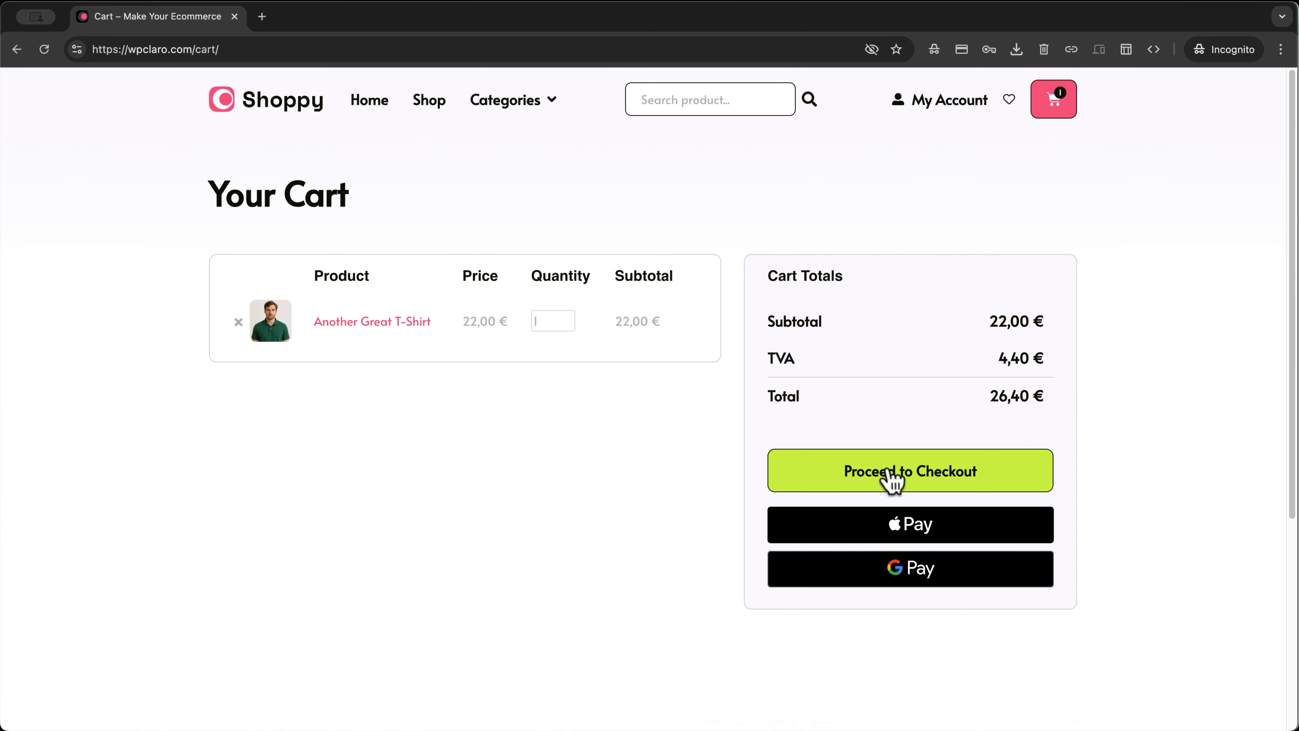
left_click(1006, 486)
scroll(97, 319, "down", 5)
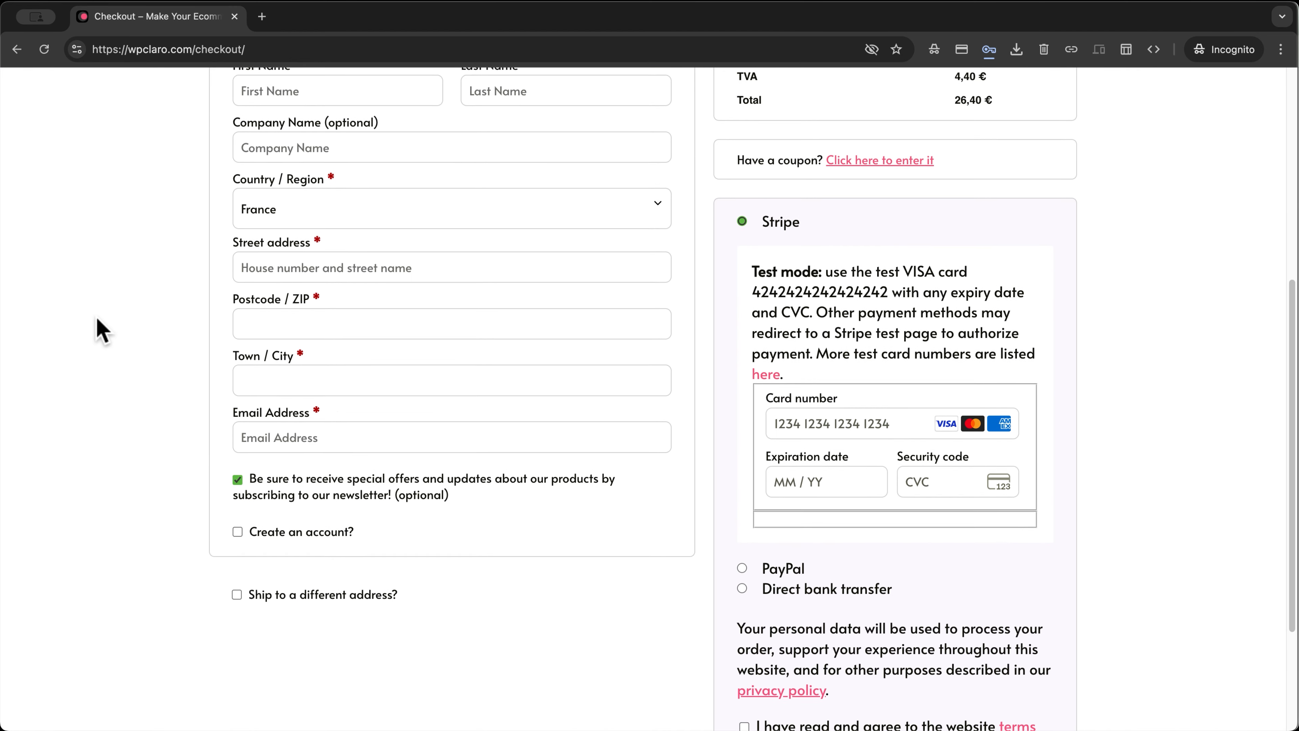
scroll(97, 320, "up", 7)
scroll(97, 327, "up", 3)
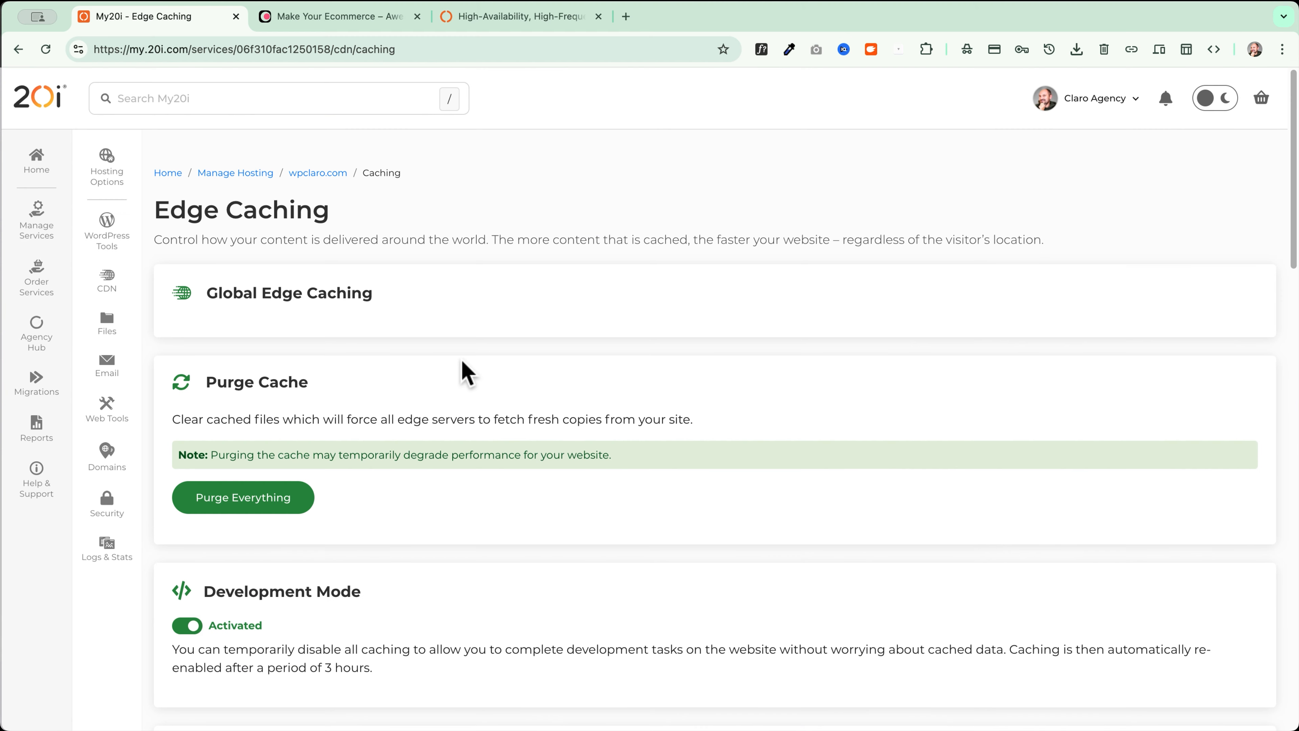
- Turn off Development Mode on the My20i Edge Caching page for wpclaro.com
scroll(305, 404, "down", 4)
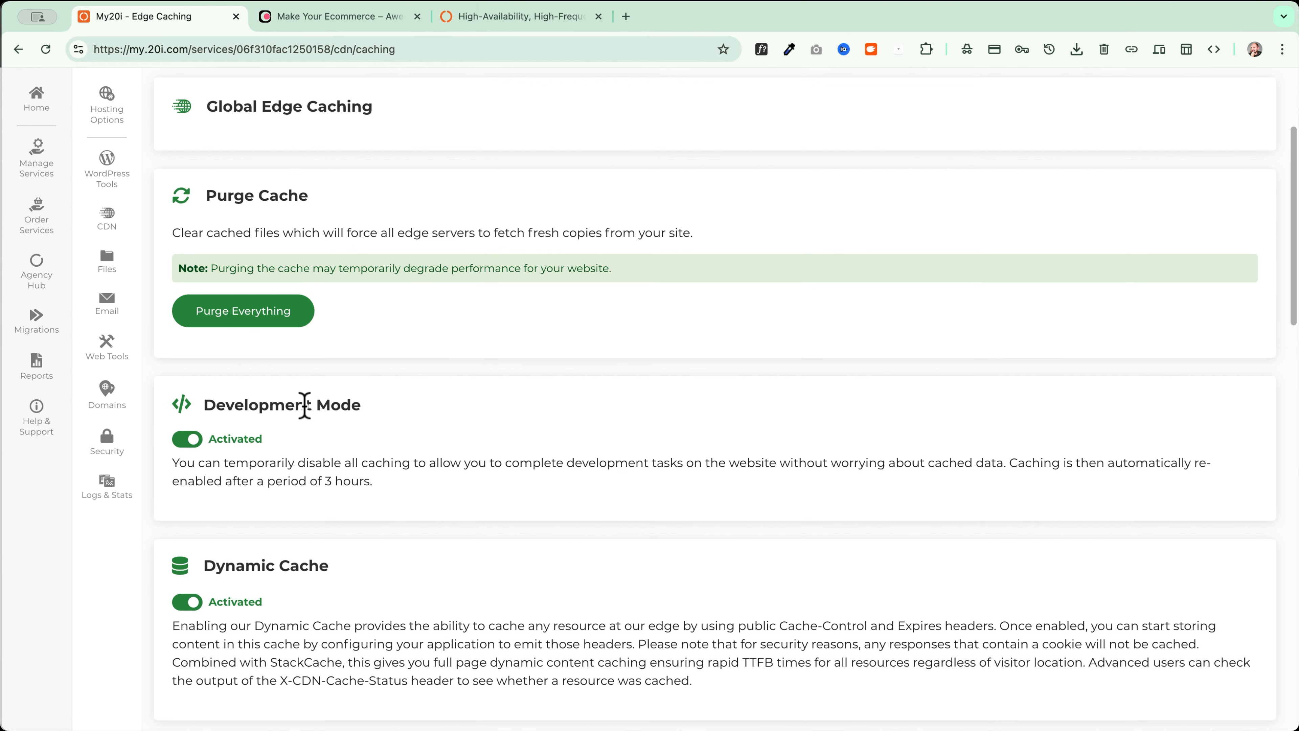
left_click(197, 441)
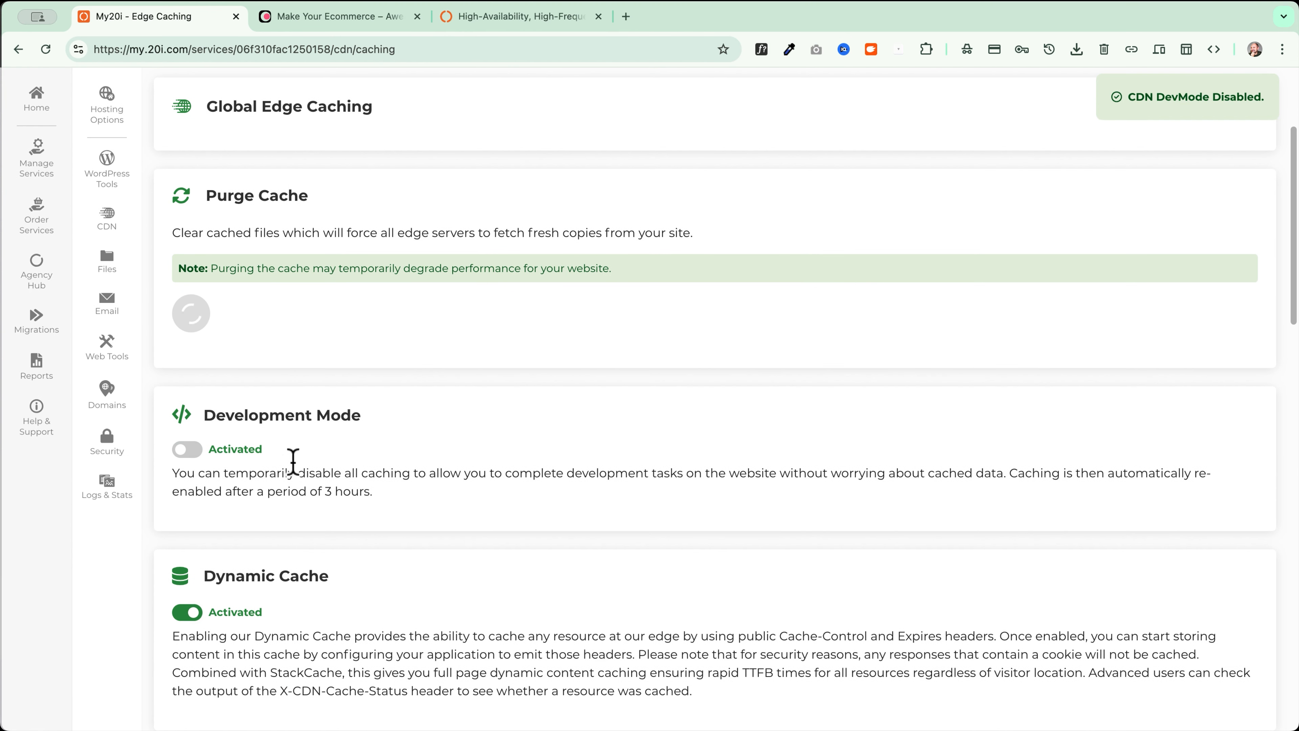
scroll(357, 466, "up", 4)
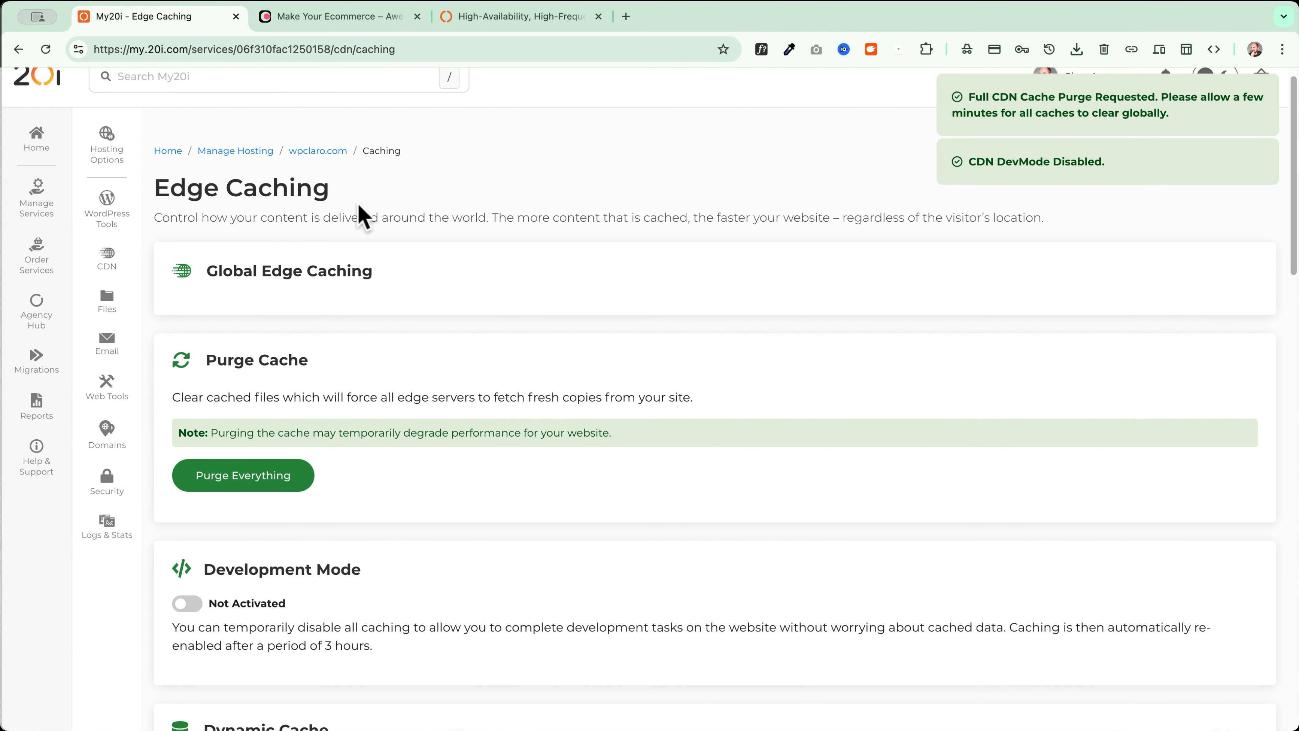
- Open the live shop homepage again in an incognito window and visit its Shop page
left_click(340, 16)
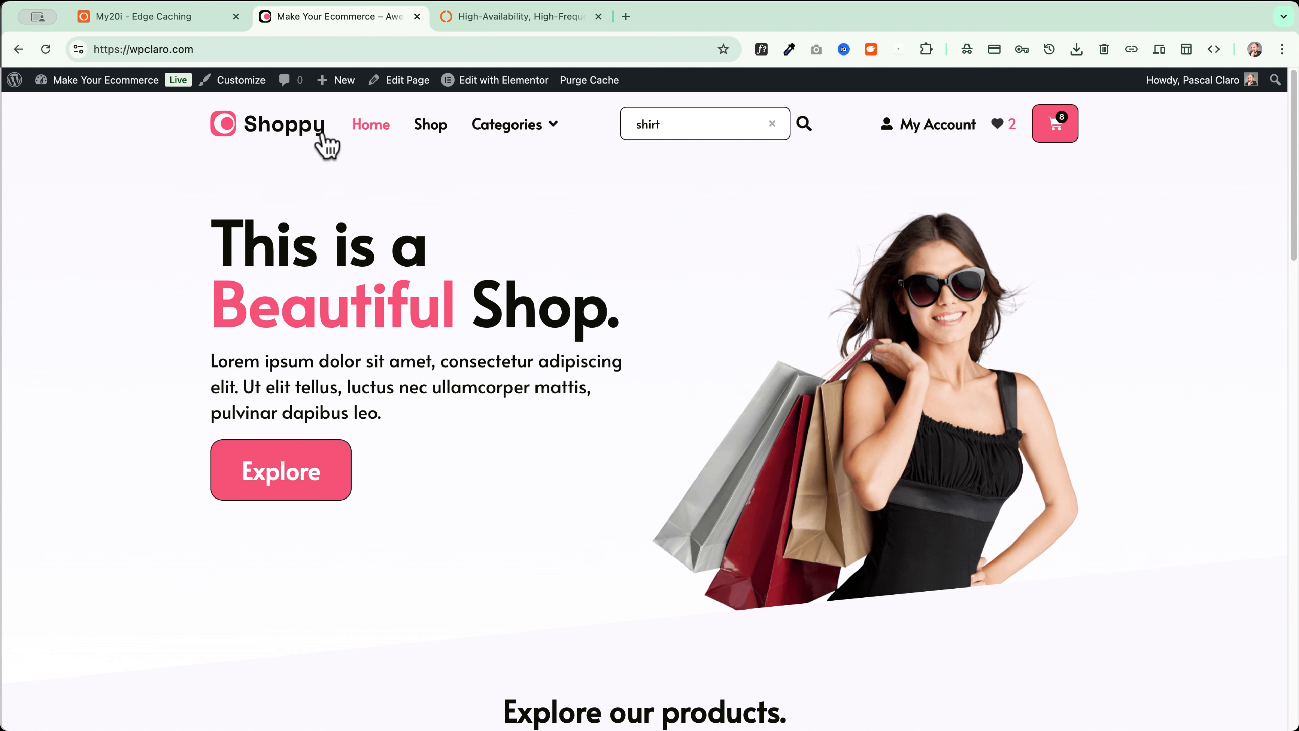
right_click(272, 132)
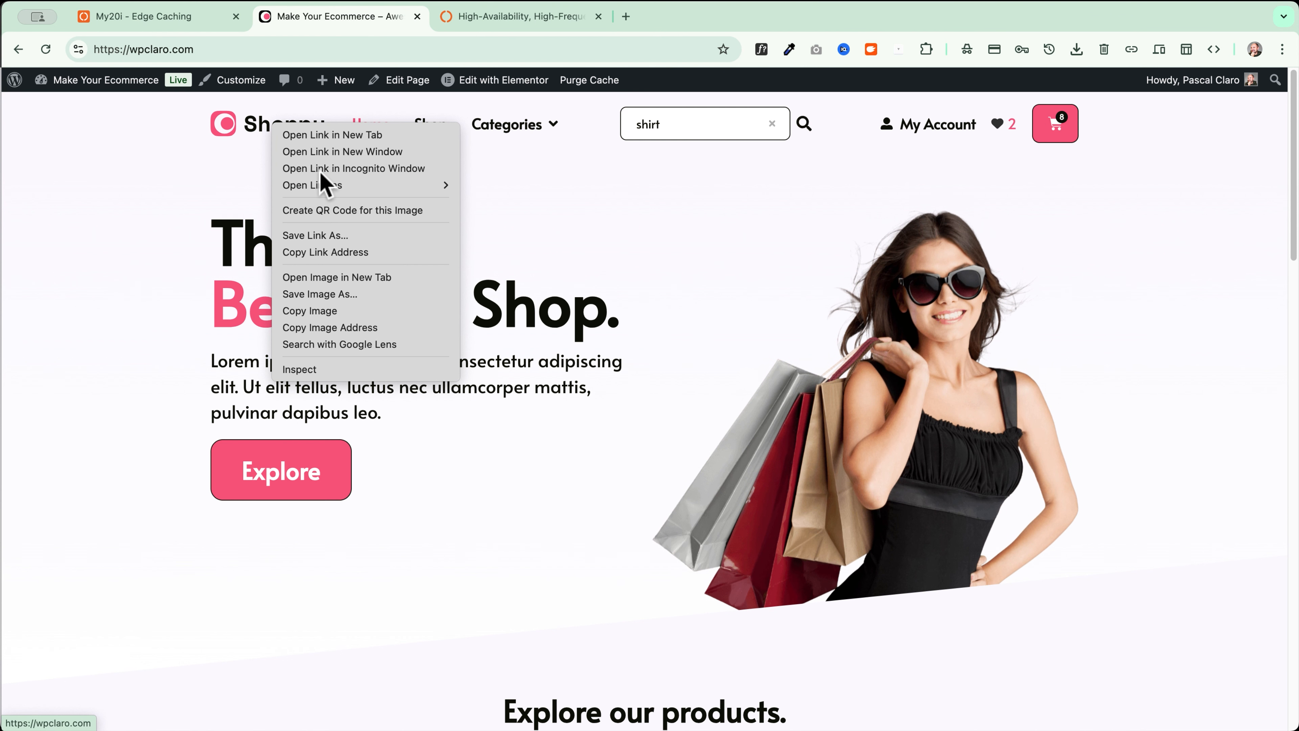
left_click(320, 169)
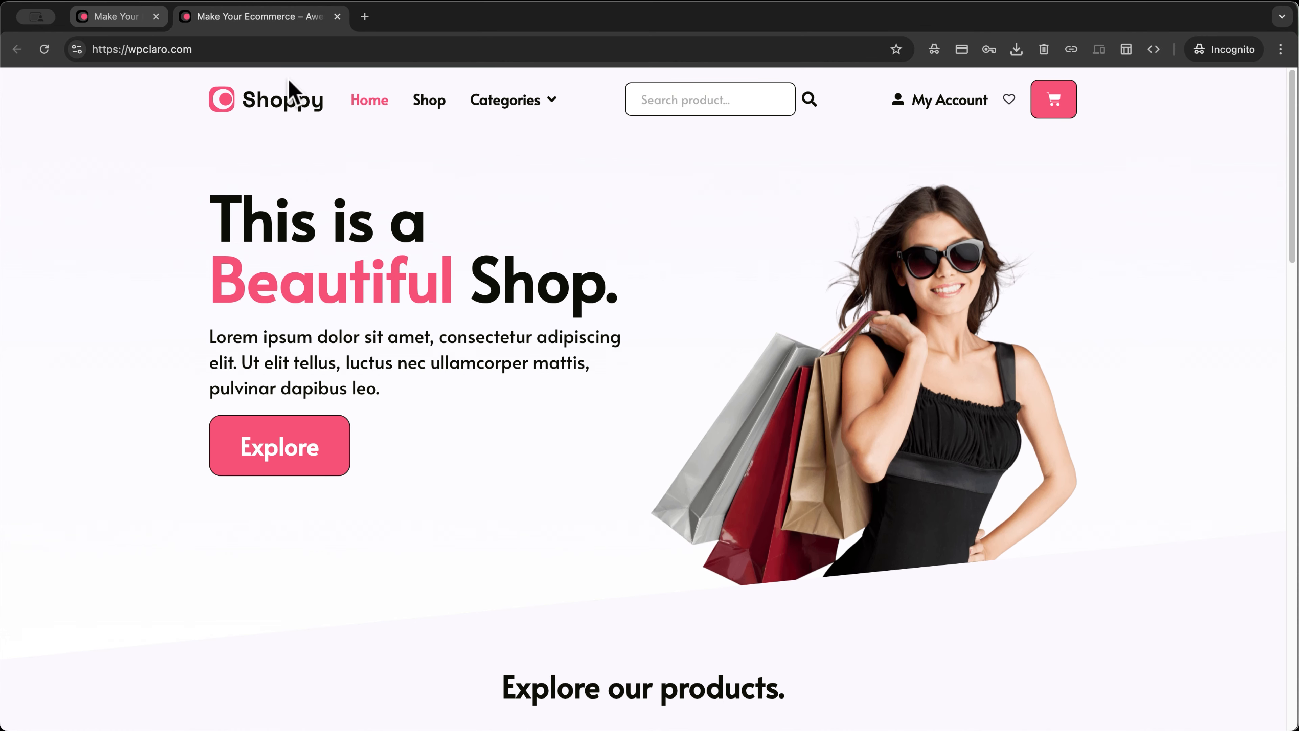
left_click(433, 108)
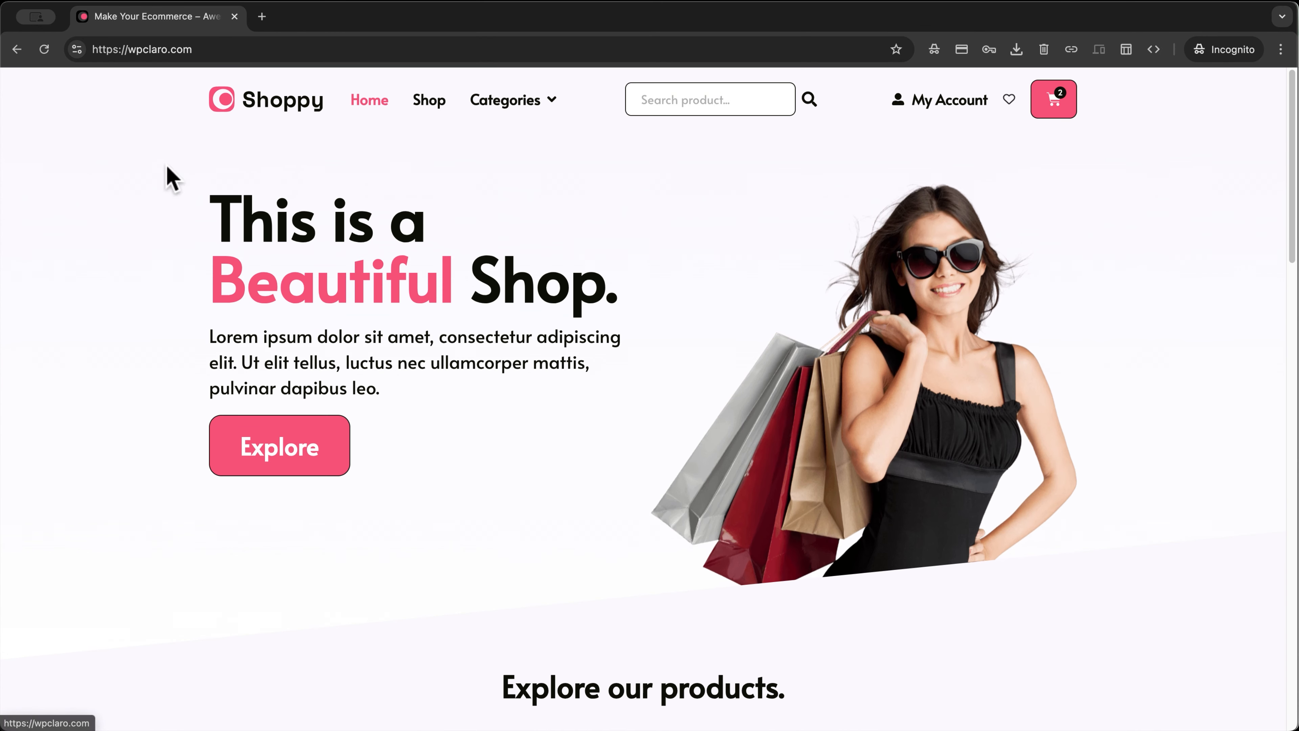
- Check the Shop page and the homepage down to its product categories, and return to the Shop page
left_click(431, 105)
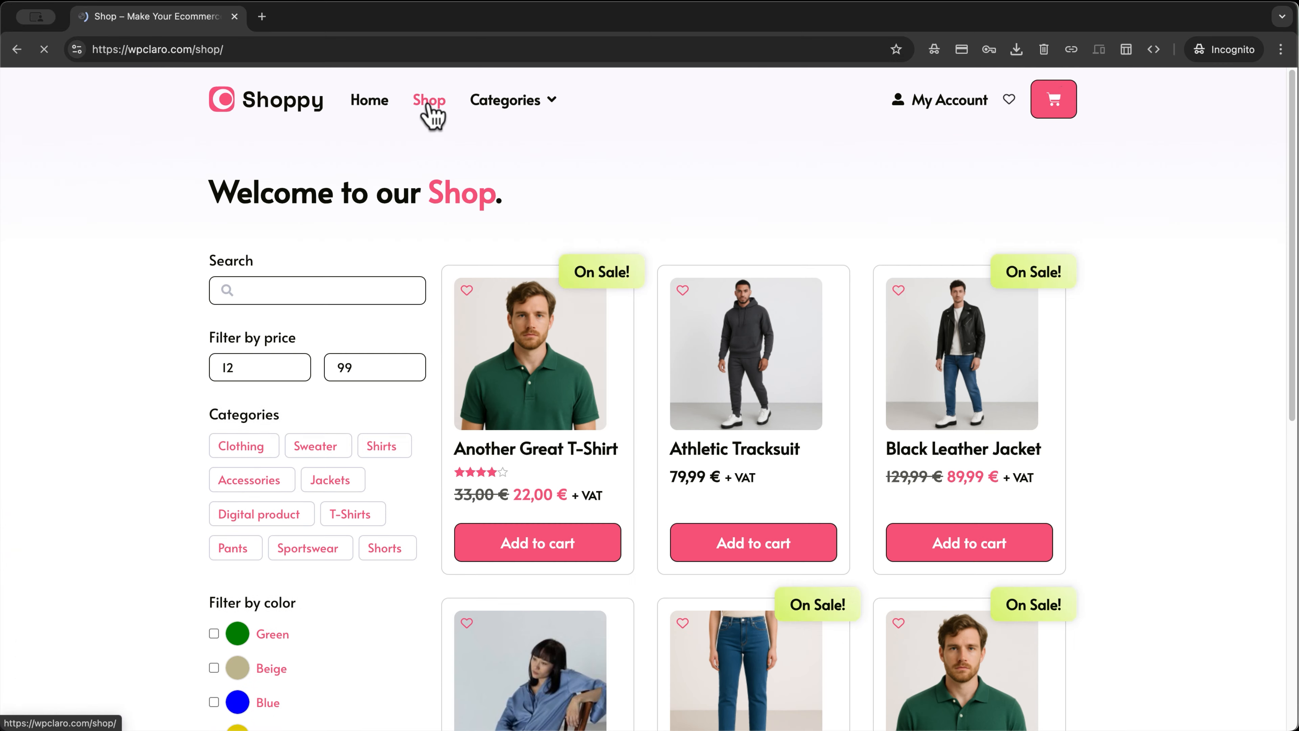
scroll(168, 221, "down", 5)
scroll(171, 224, "up", 5)
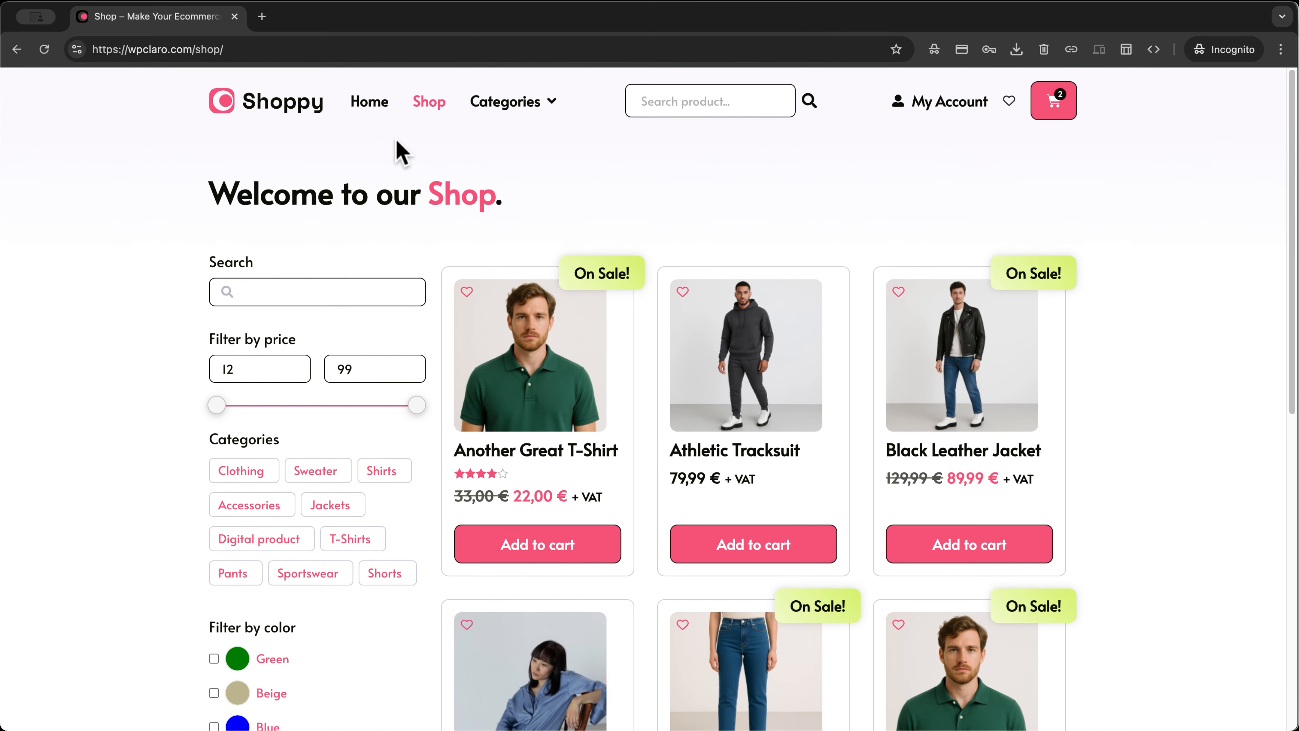
left_click(358, 103)
scroll(211, 168, "down", 10)
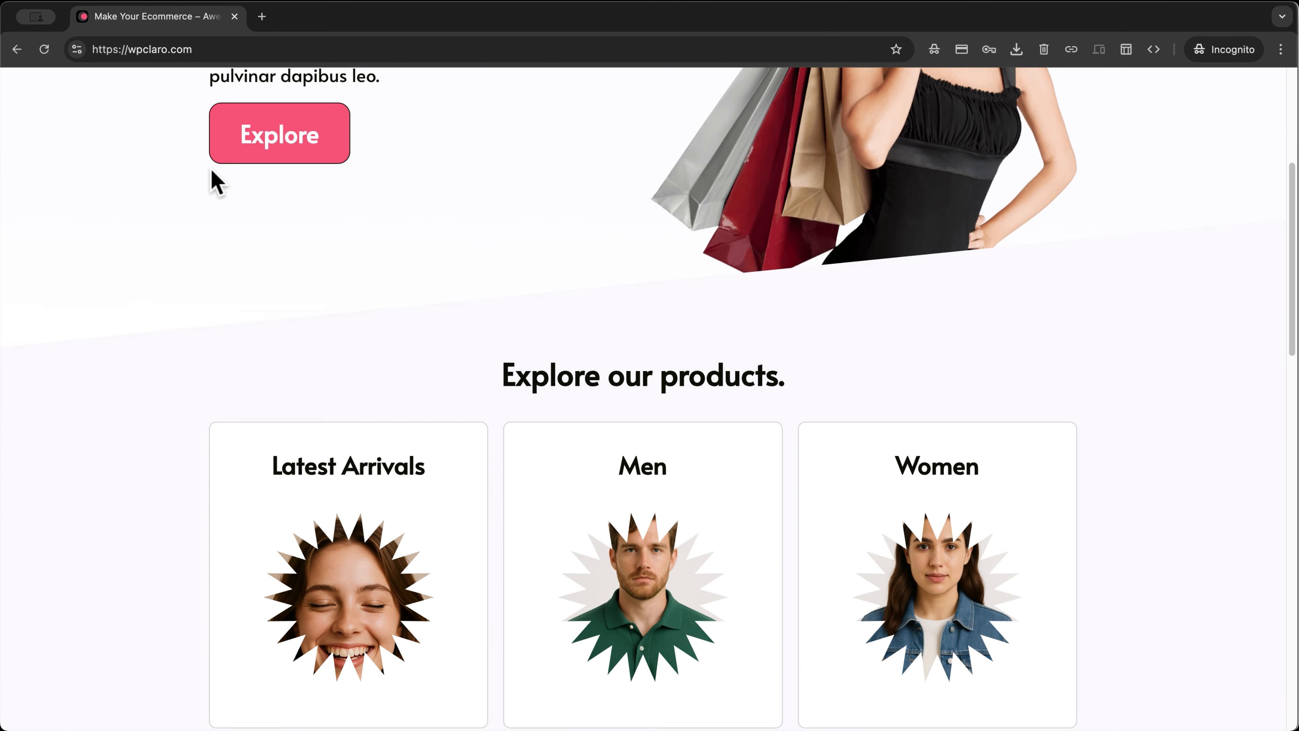
left_click(339, 368)
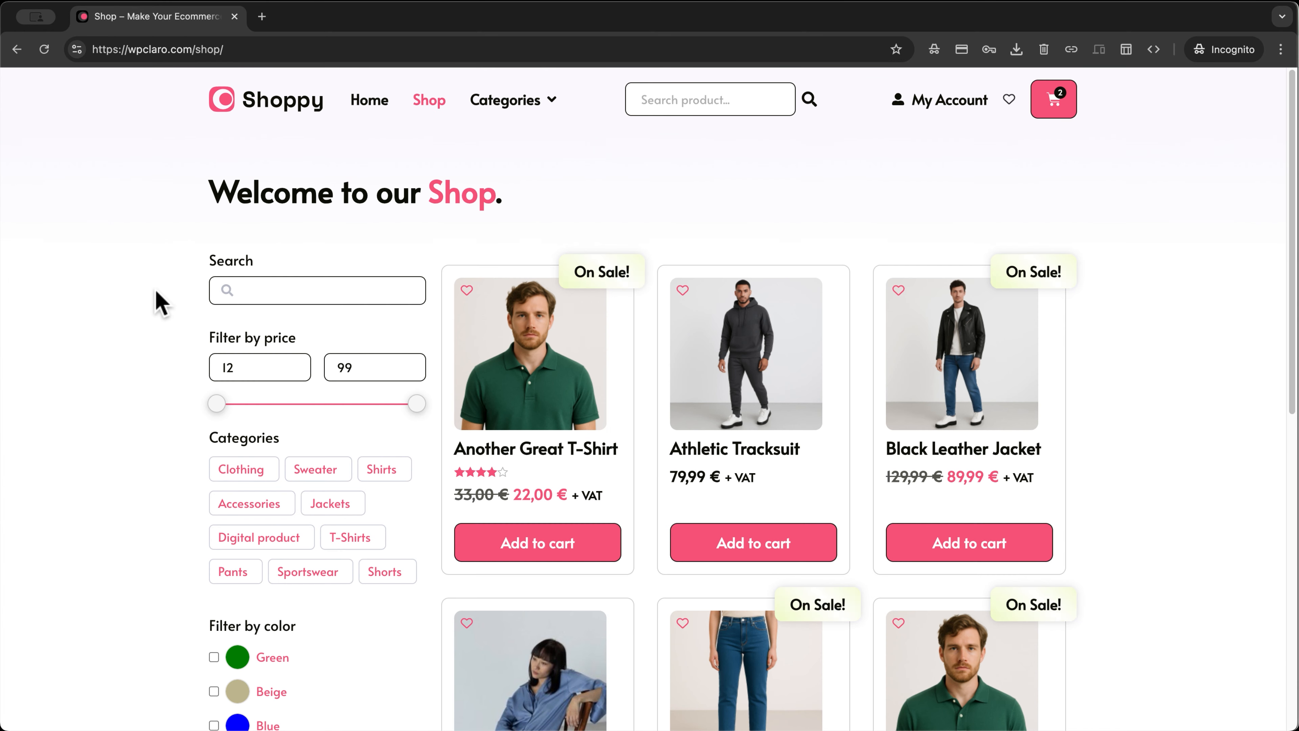
- Open the Another Great T-Shirt product page, look over its details and add one to the cart
left_click(472, 346)
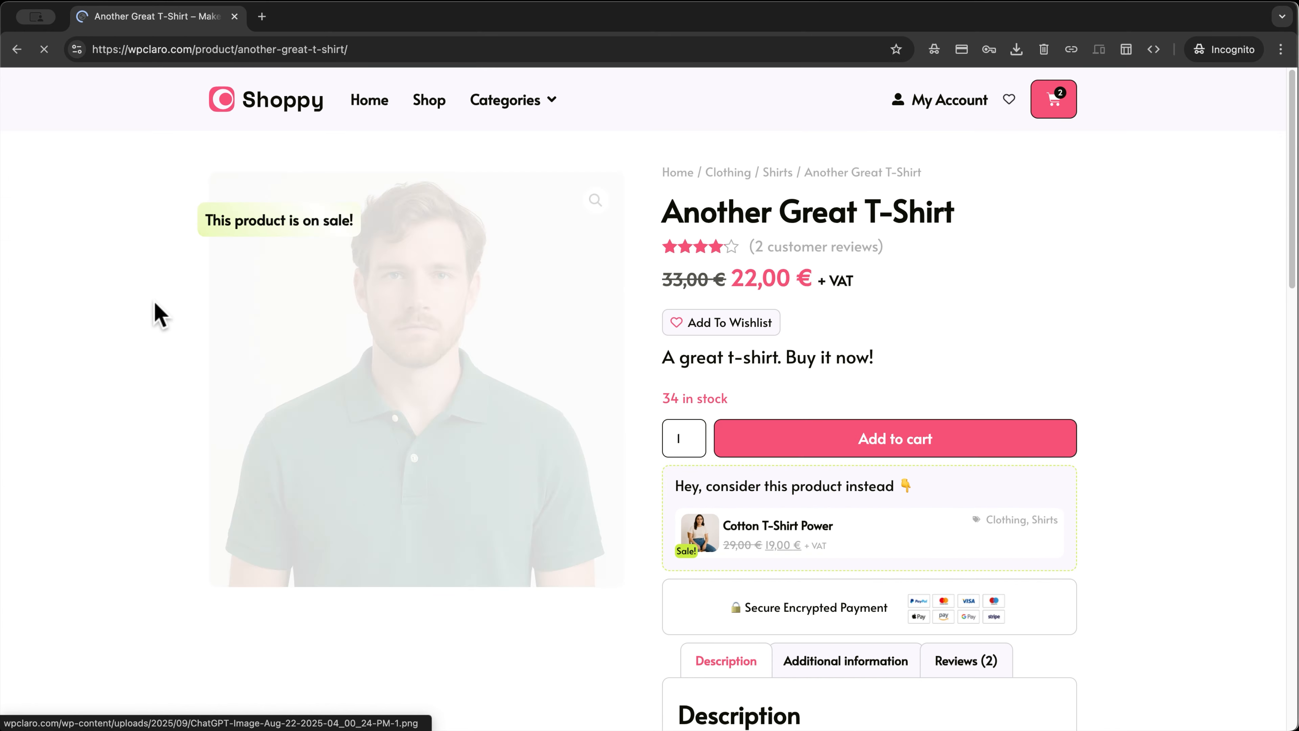
scroll(154, 310, "down", 2)
scroll(154, 311, "down", 5)
scroll(164, 311, "up", 6)
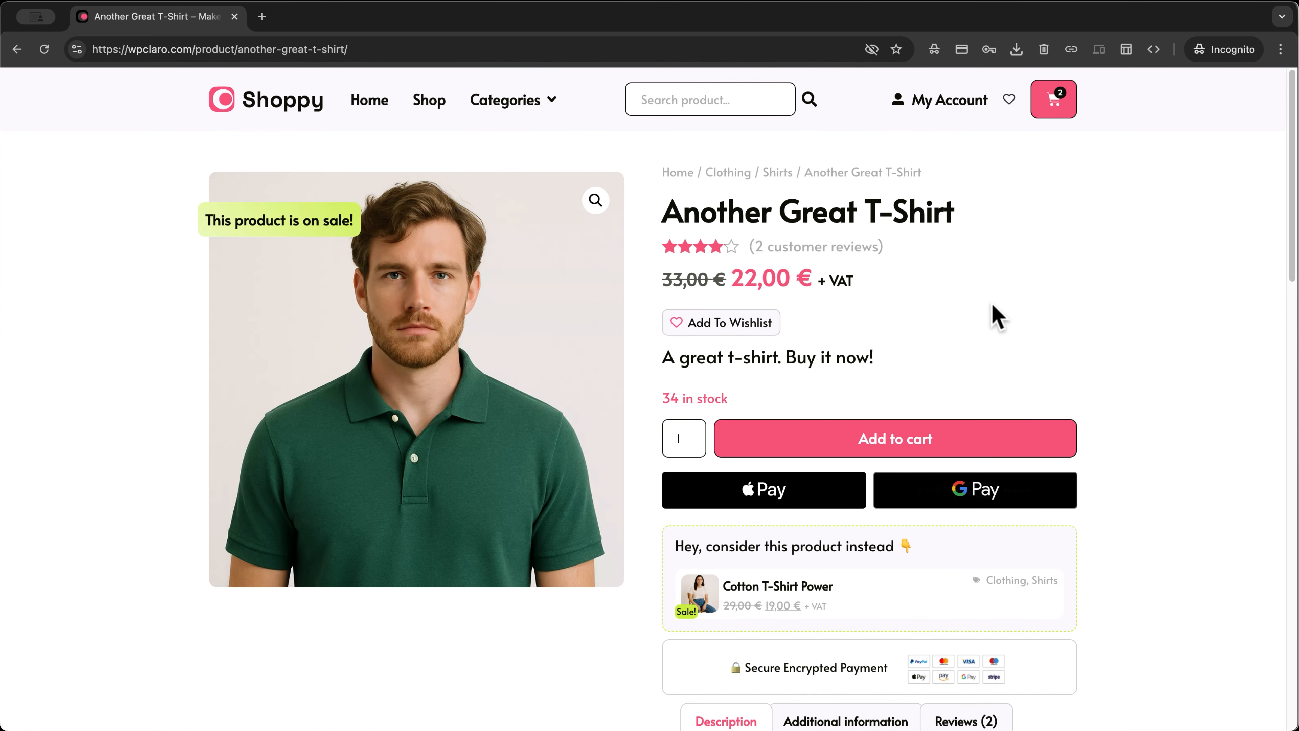
left_click(896, 440)
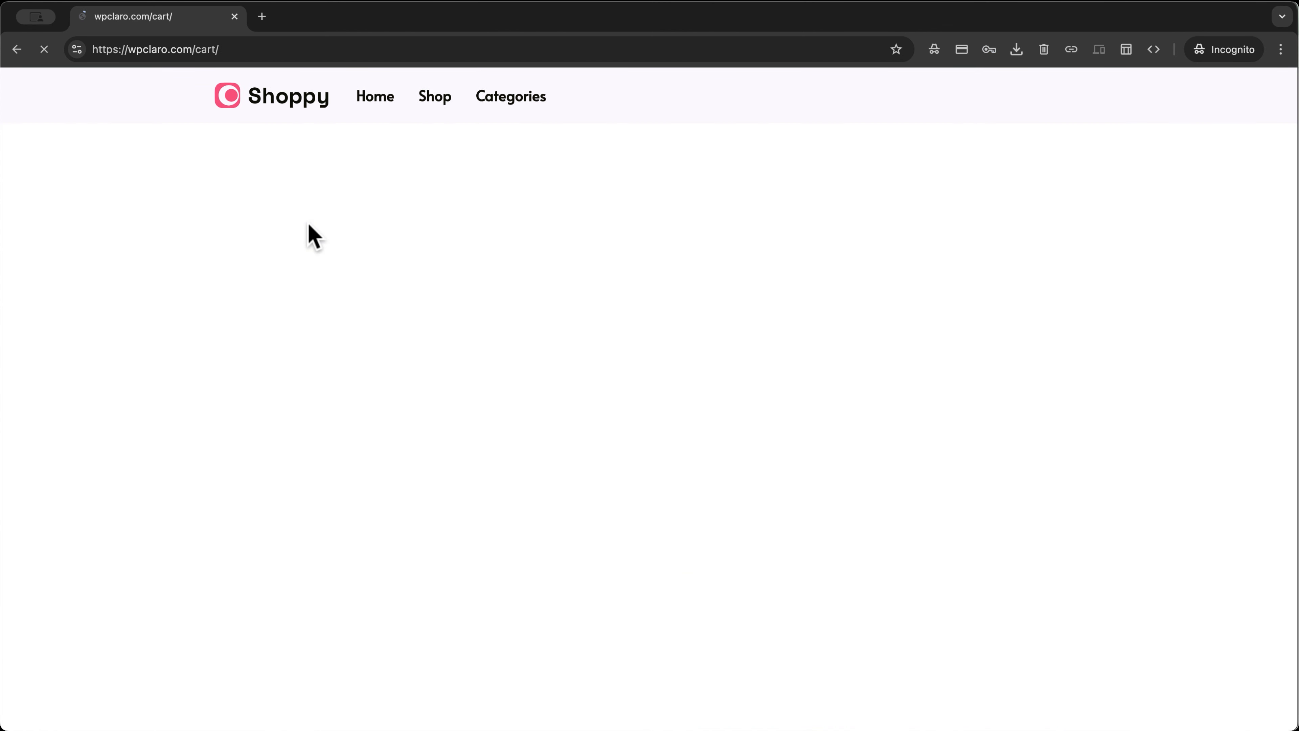
- Return from the cart to the shop homepage and check it down to the product categories
left_click(294, 110)
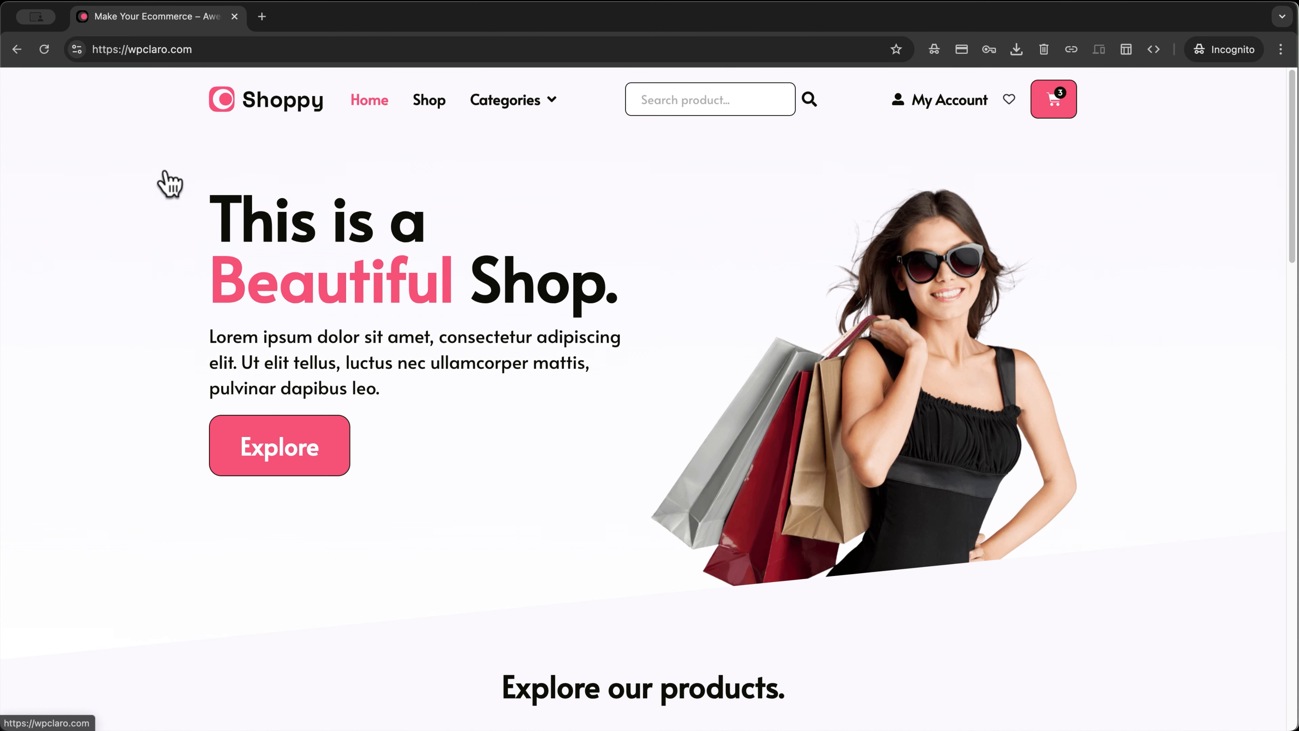
scroll(681, 304, "down", 20)
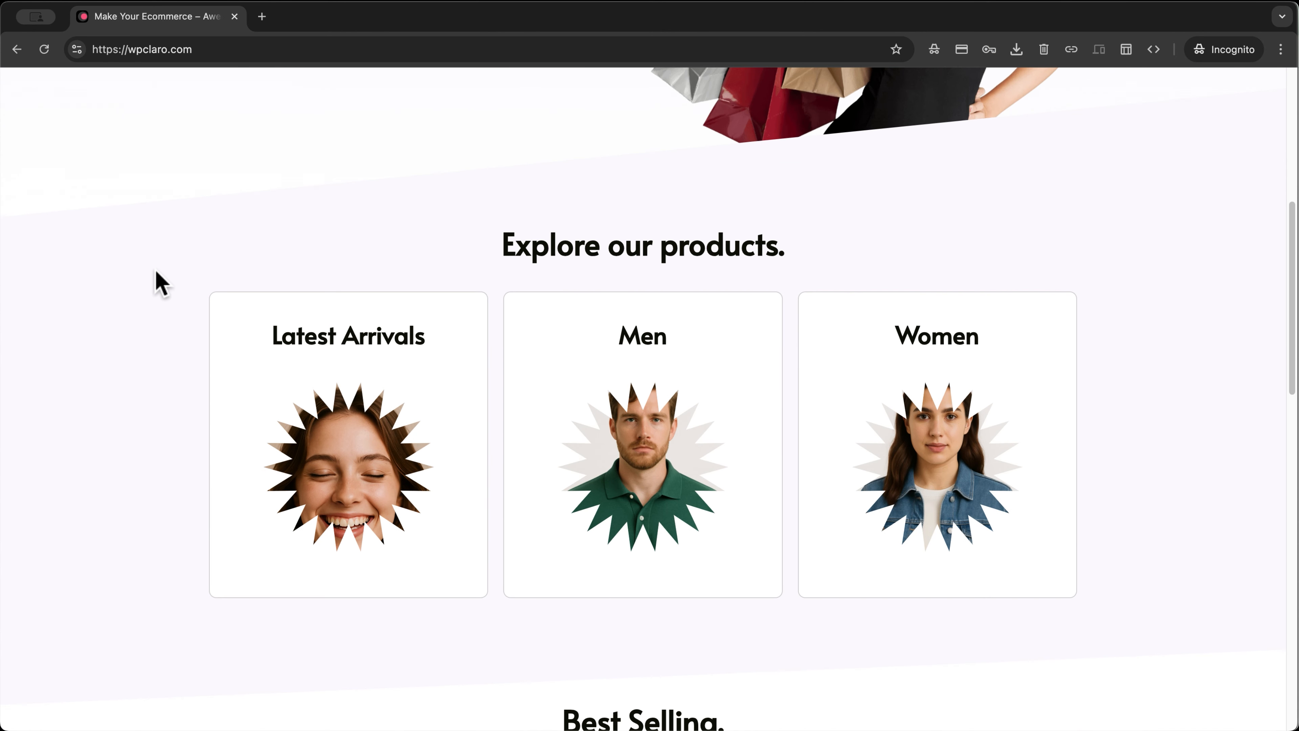
scroll(153, 284, "up", 20)
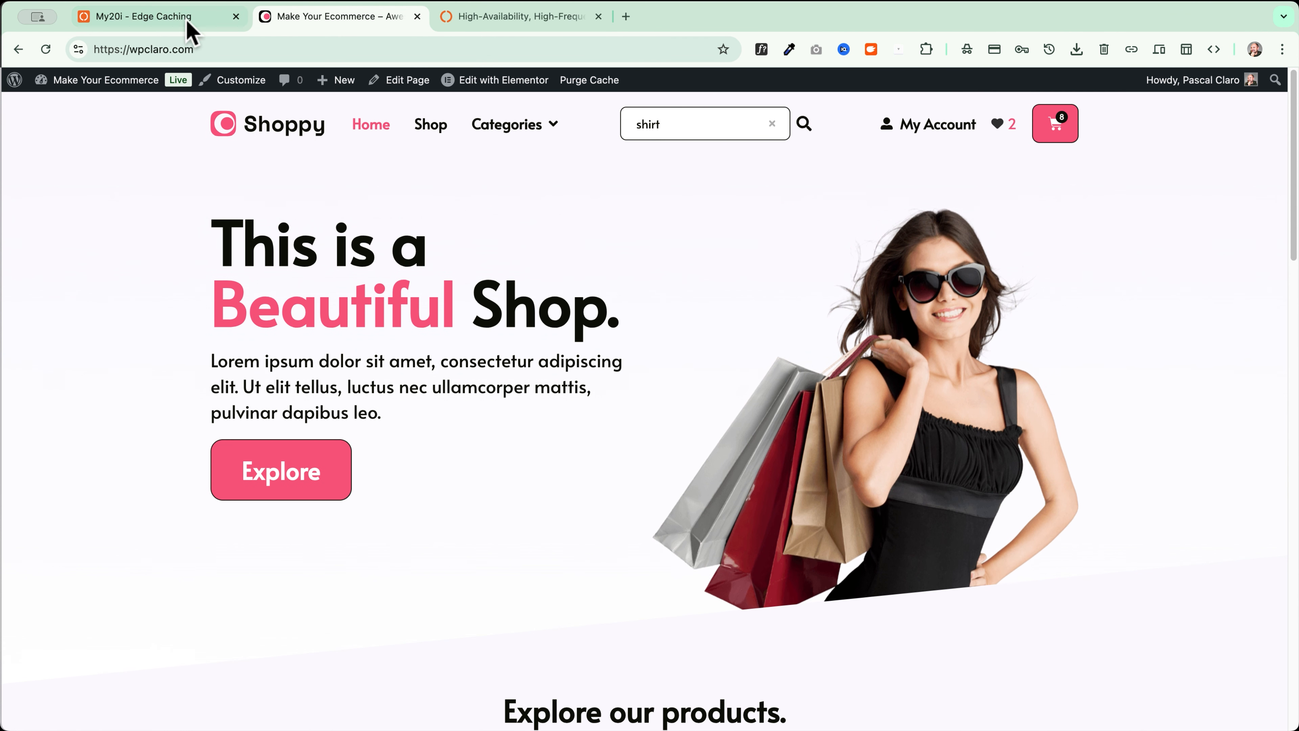
- Switch to the My20i Edge Caching page and review its Development Mode, Dynamic Cache, Custom Cache Settings and Global Edge Caching sections
left_click(169, 16)
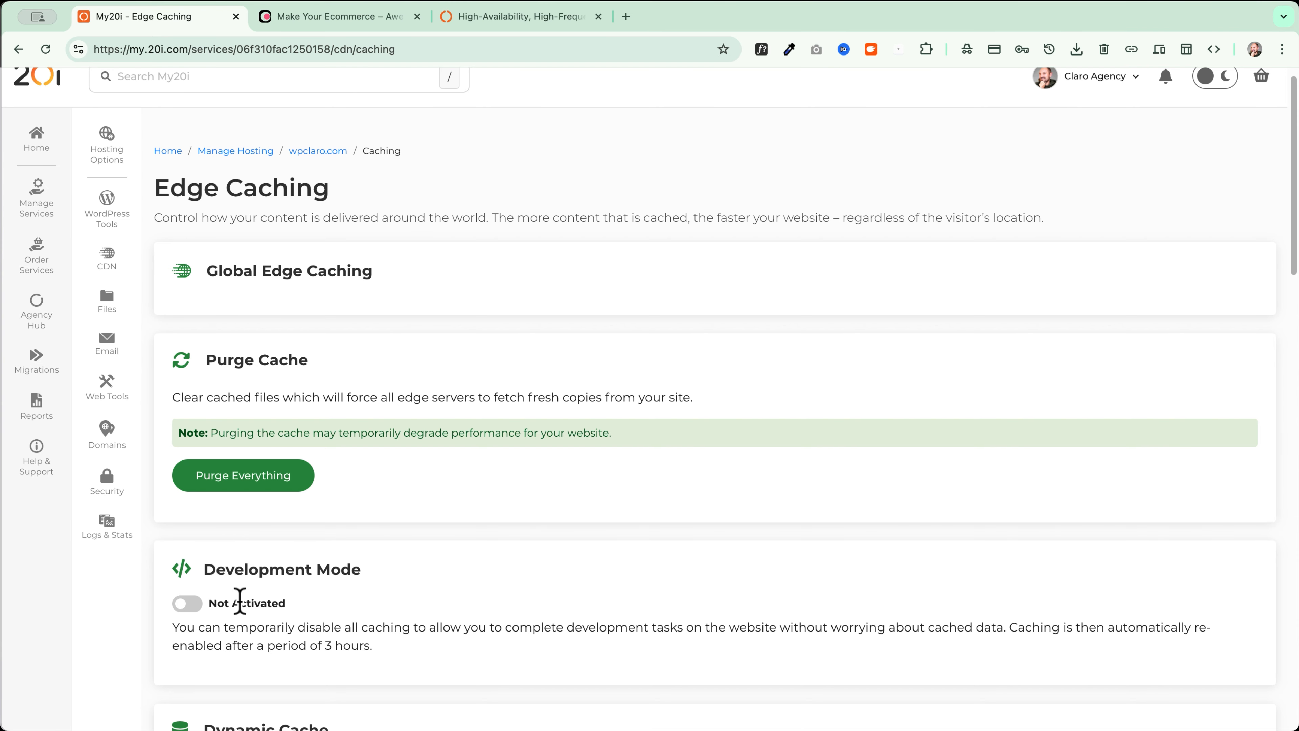
scroll(236, 605, "down", 3)
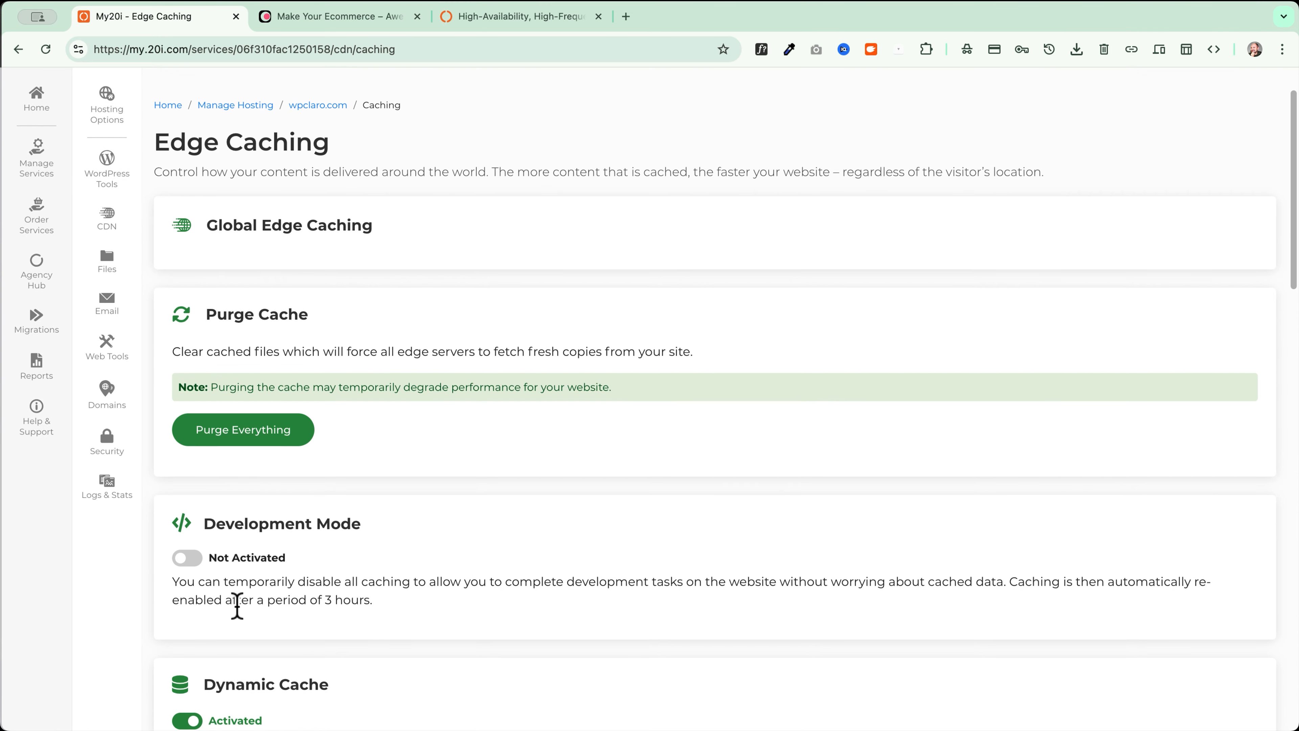
scroll(268, 517, "down", 4)
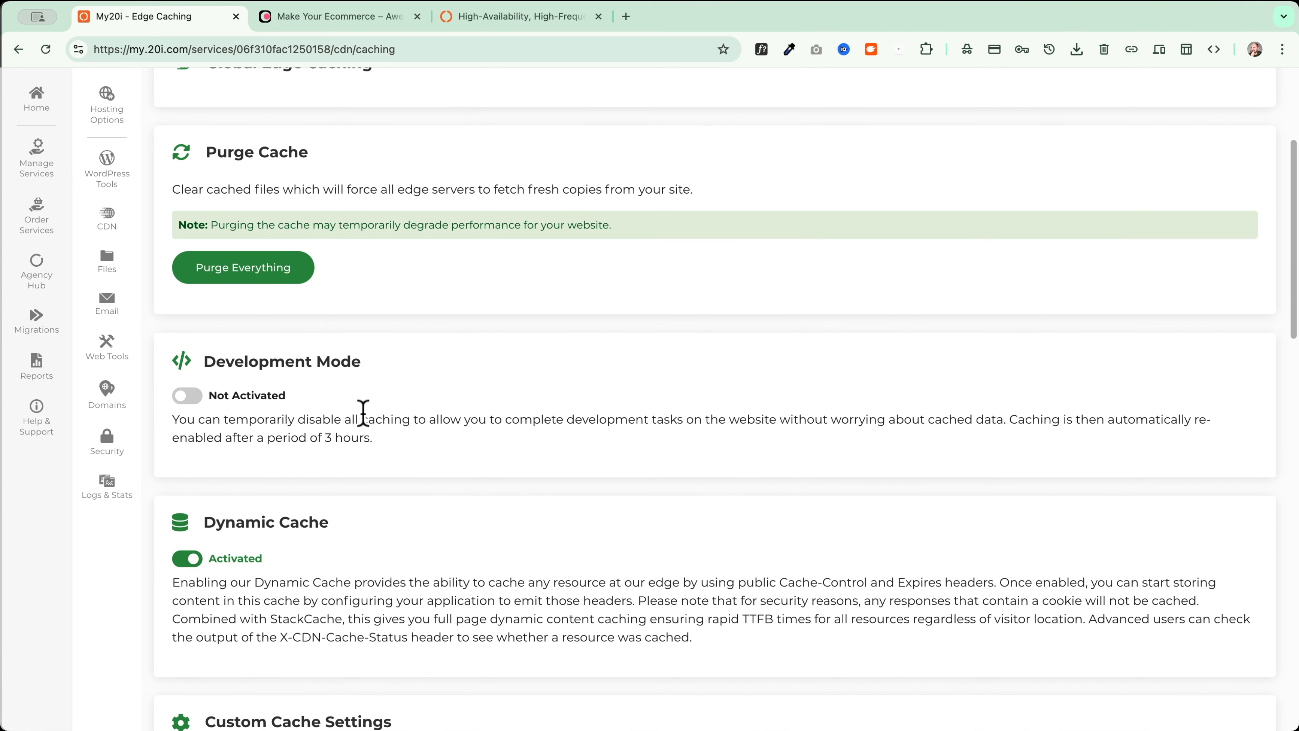
scroll(363, 412, "down", 8)
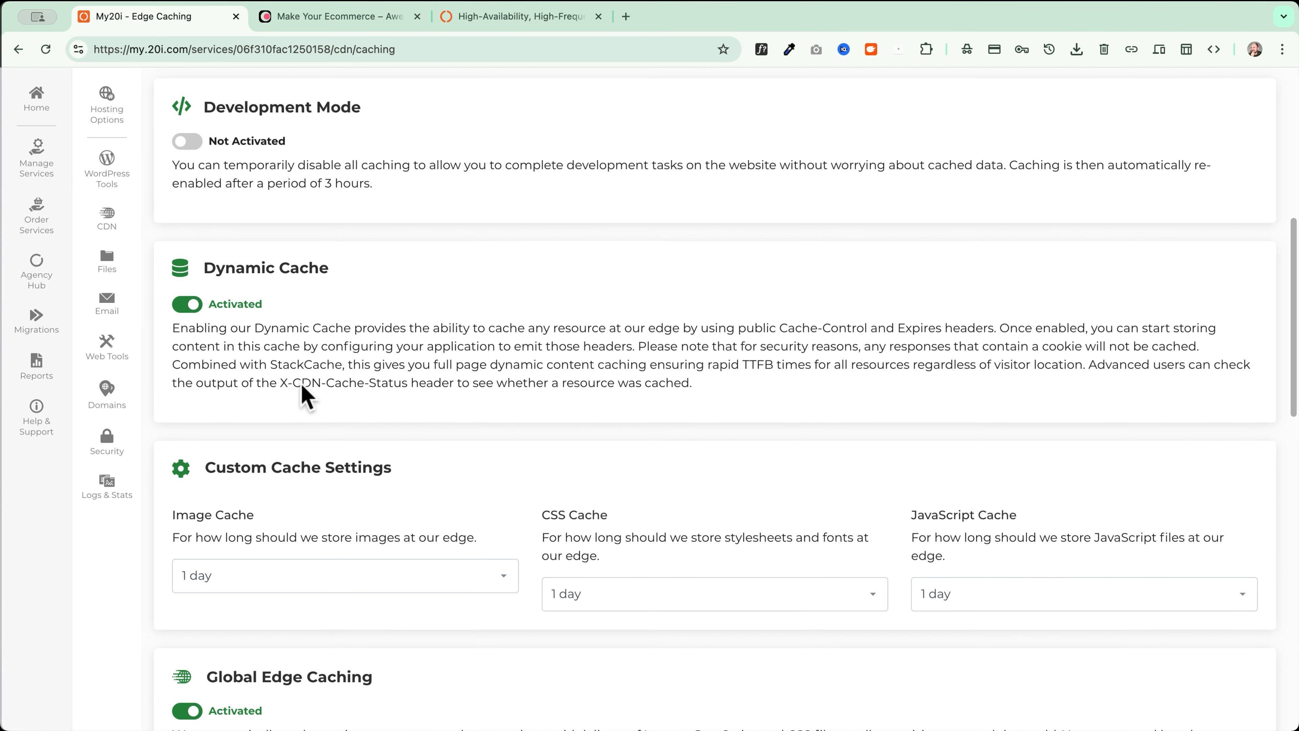
scroll(302, 378, "down", 3)
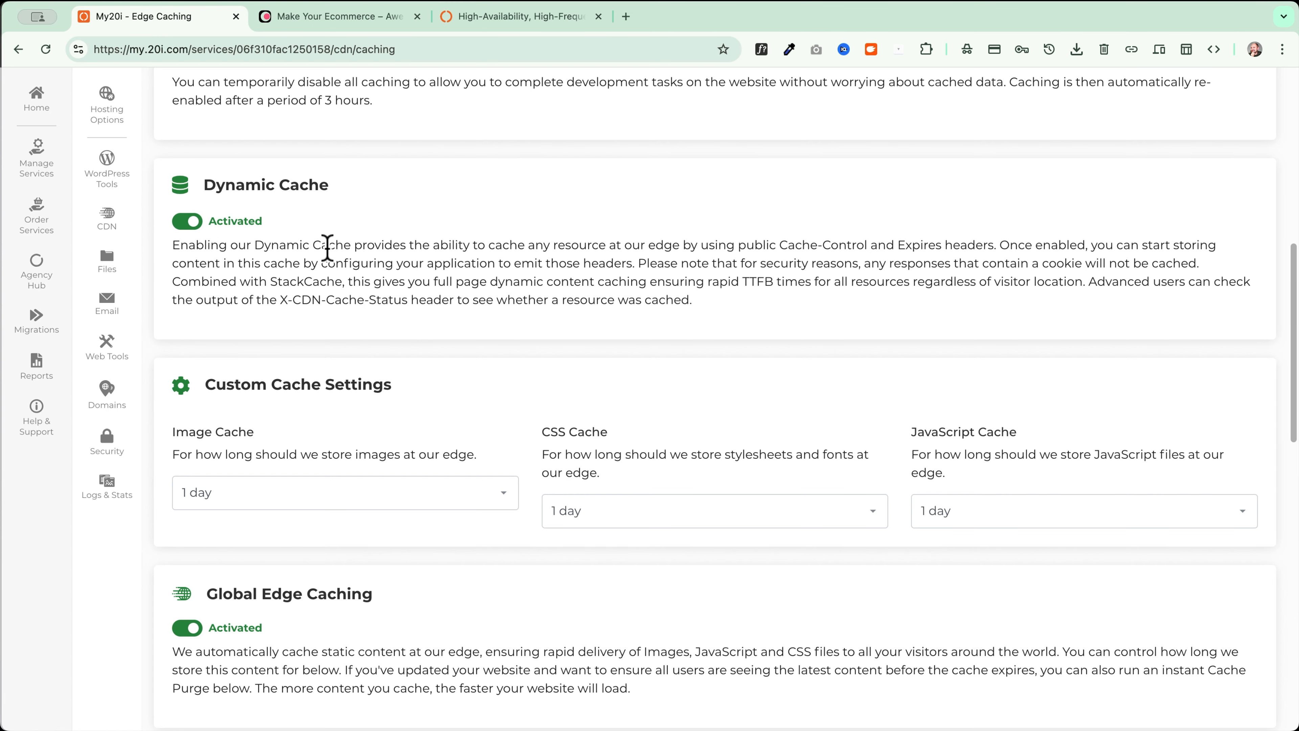
scroll(325, 255, "down", 7)
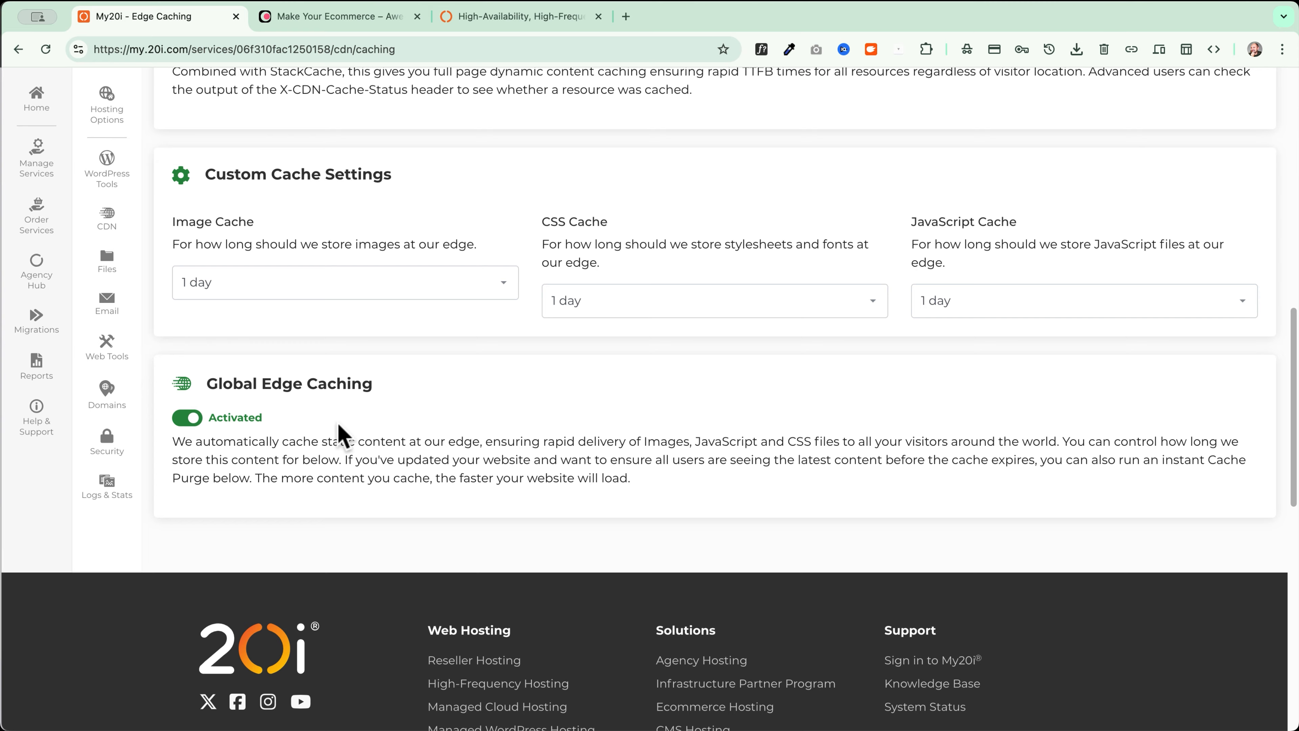
scroll(423, 433, "up", 4)
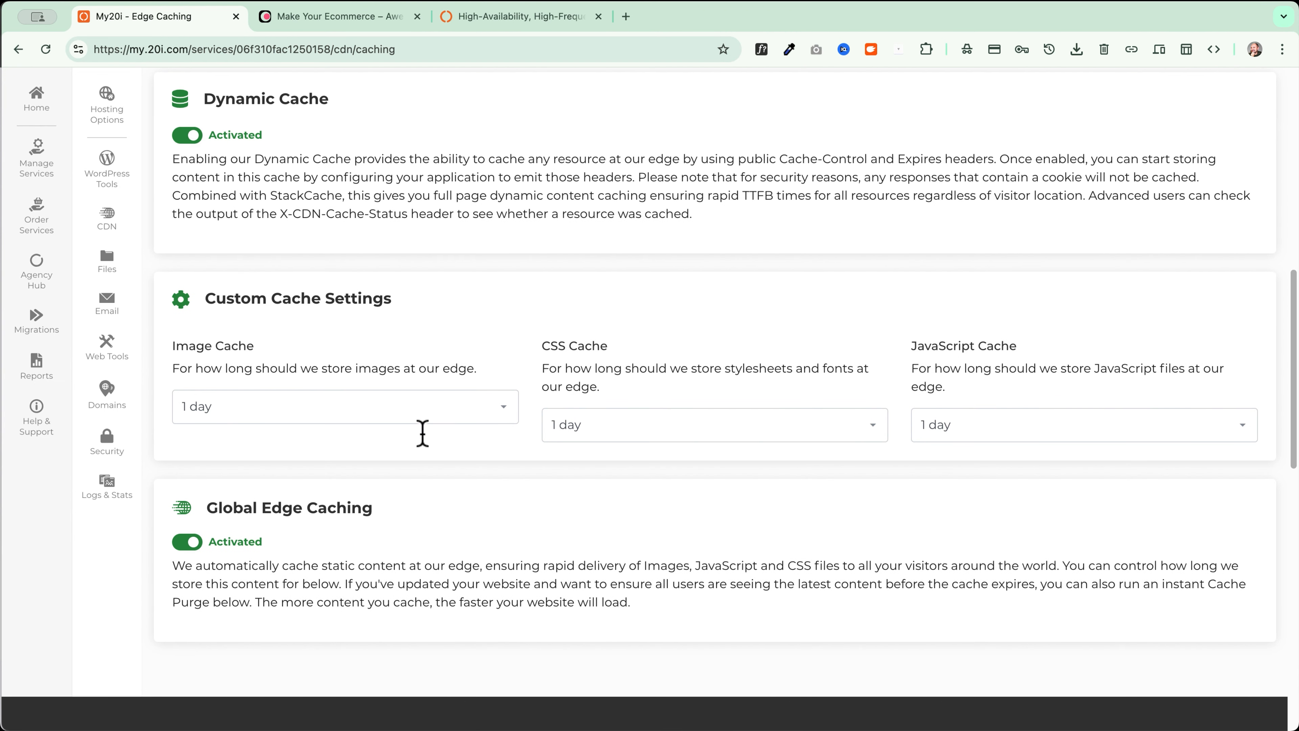